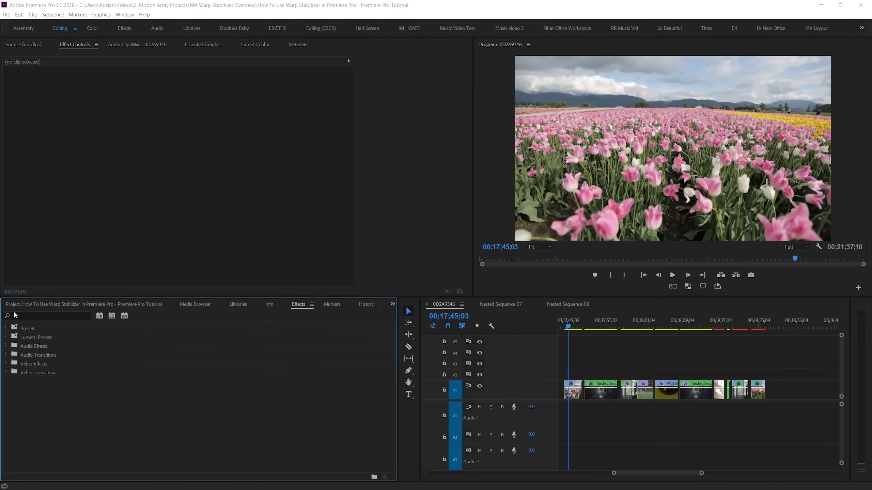
- Play the tulip field clip on V1 to see how shaky it is
left_click(615, 342)
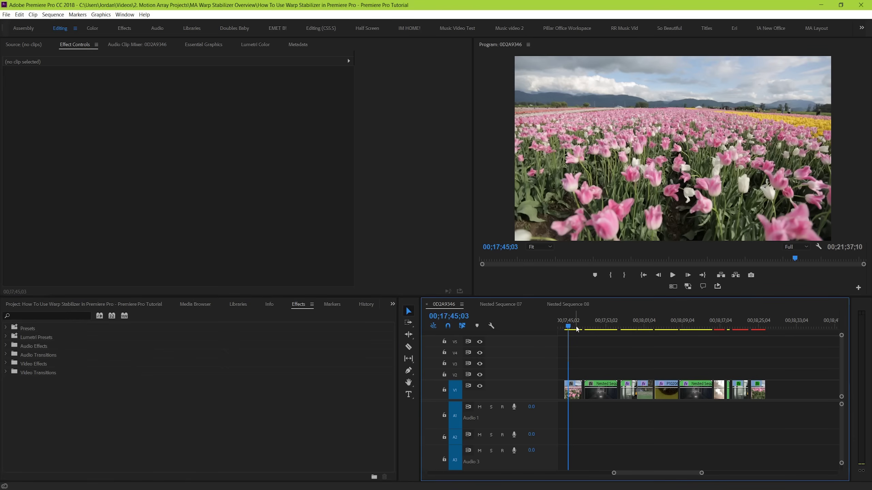
key("space")
scroll(576, 325, "up", 3)
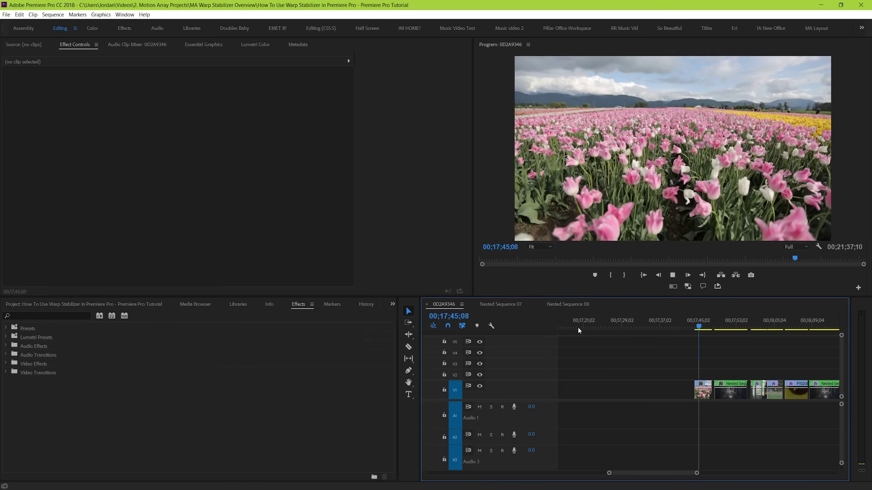
key("space")
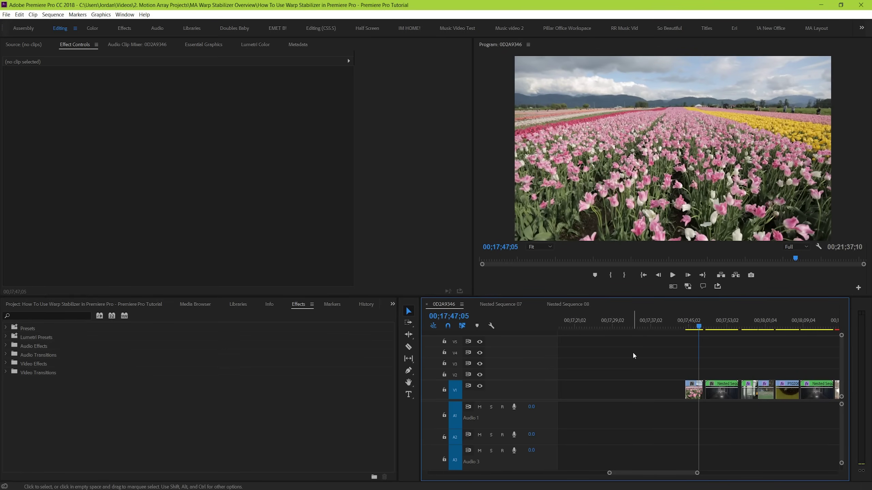
- Search 'war' in Effects and apply Warp Stabilizer VFX to the tulip clip
left_click(298, 304)
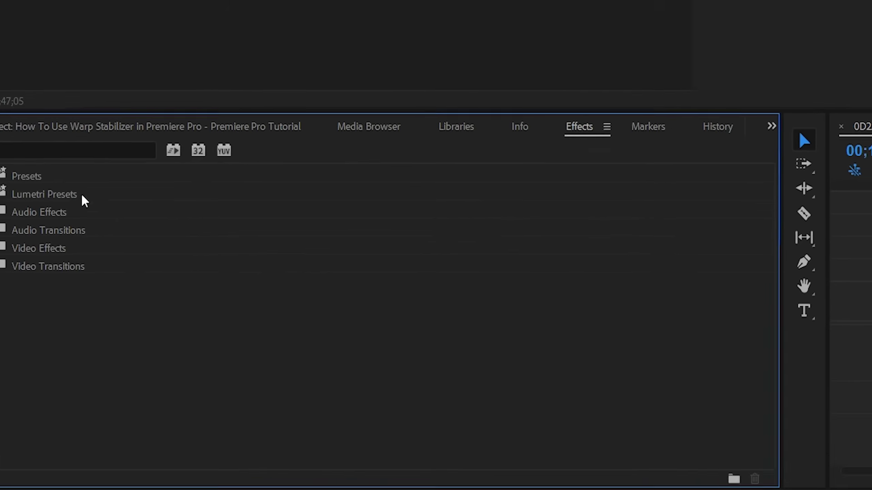
left_click(72, 150)
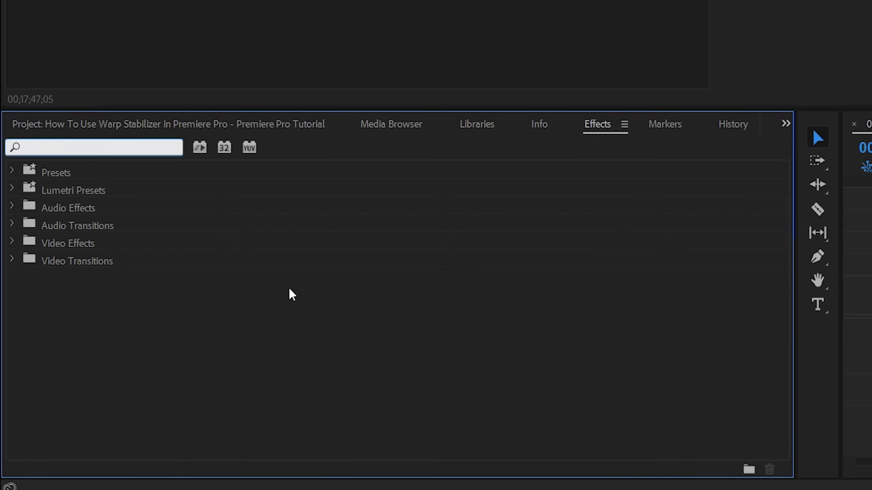
type("warp")
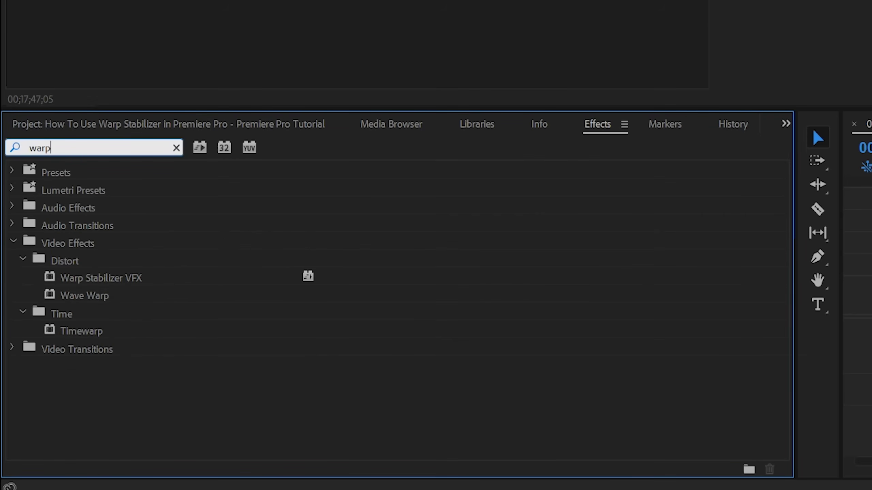
left_click_drag(99, 283, 691, 399)
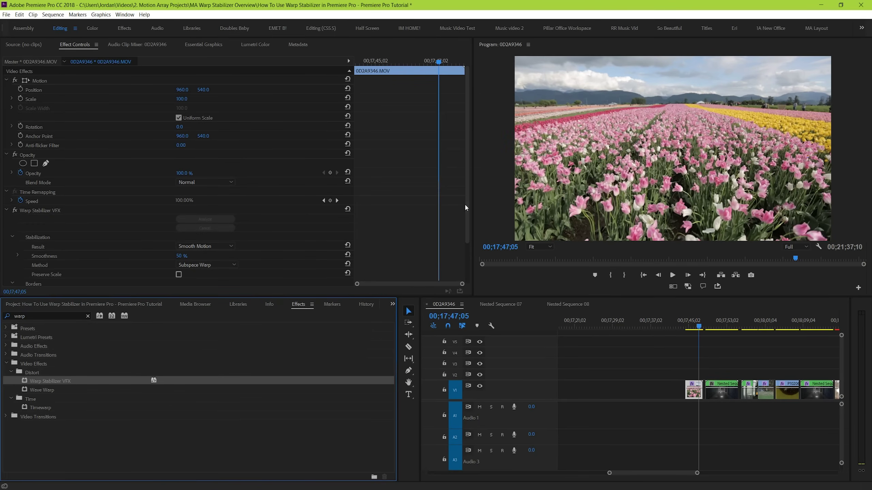
left_click_drag(466, 206, 472, 263)
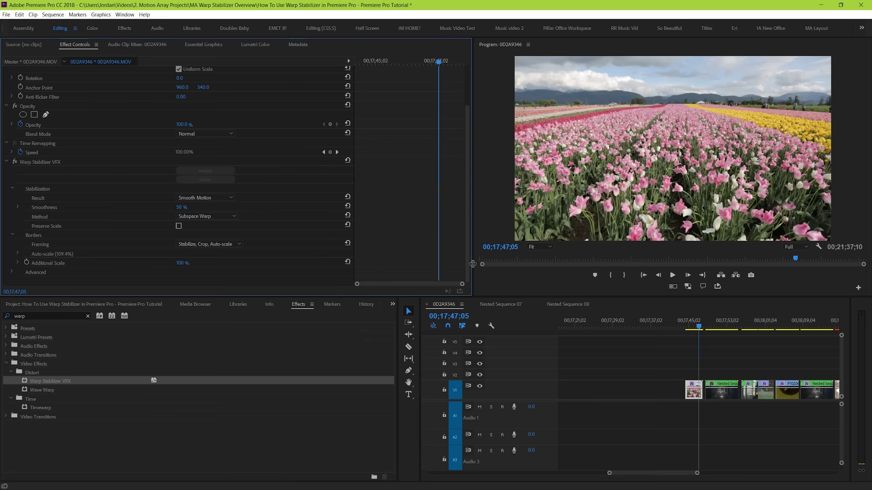
left_click(230, 198)
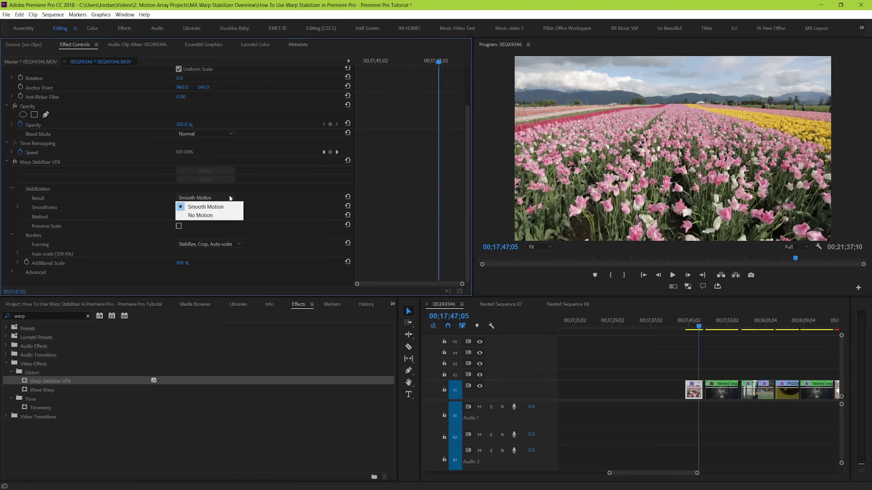
left_click(229, 199)
left_click(686, 322)
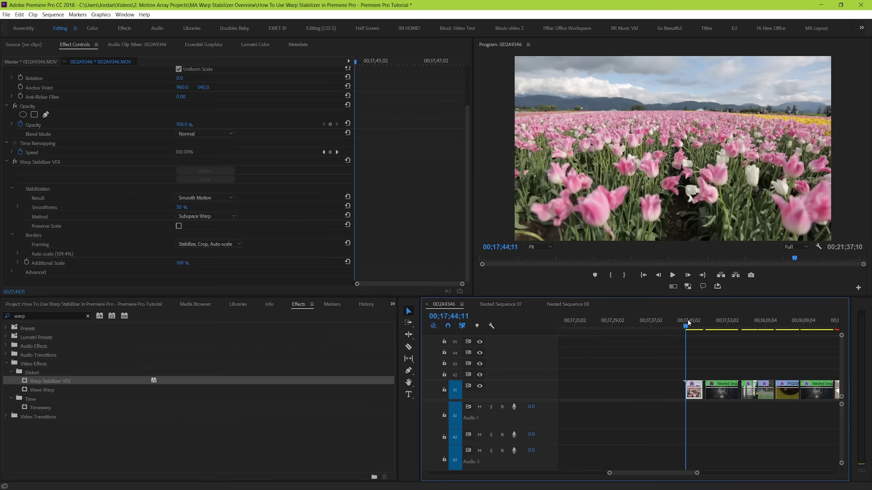
key("space")
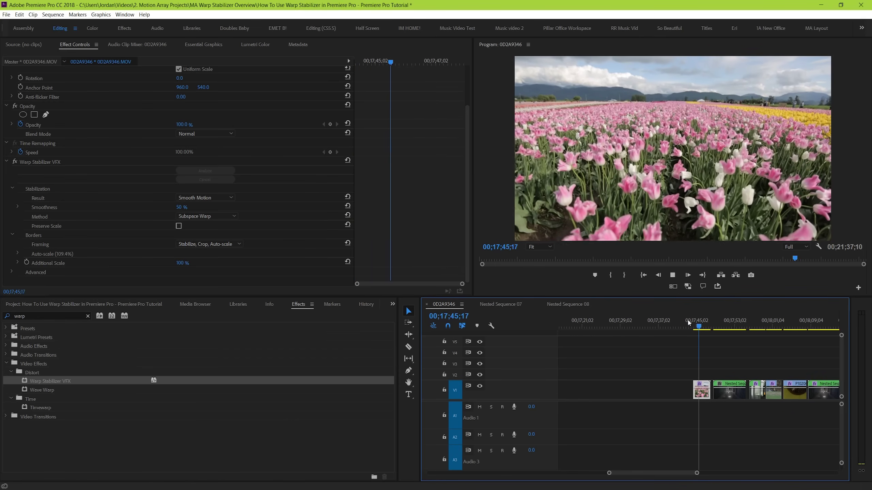
key("space")
left_click(685, 326)
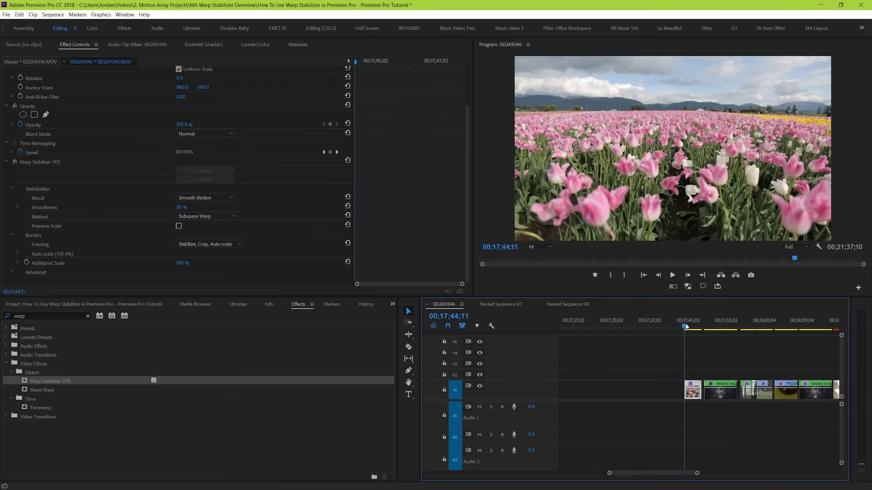
left_click(14, 161)
key("space")
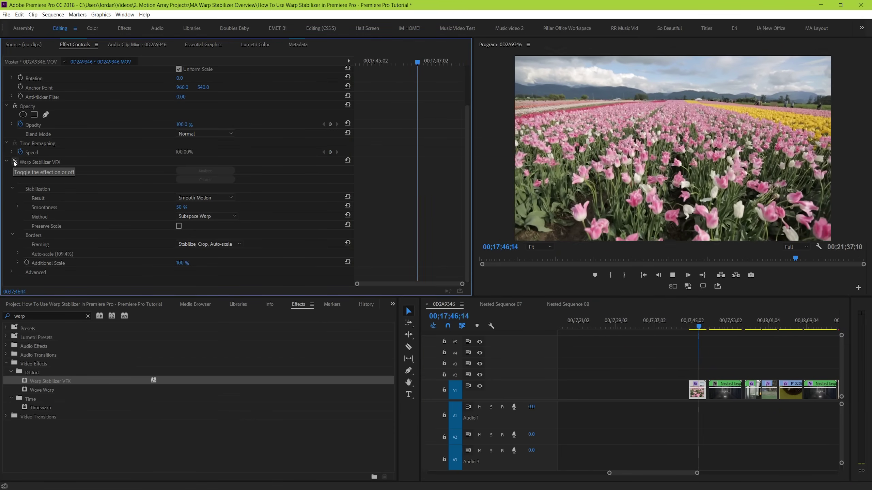
key("space")
left_click(14, 162)
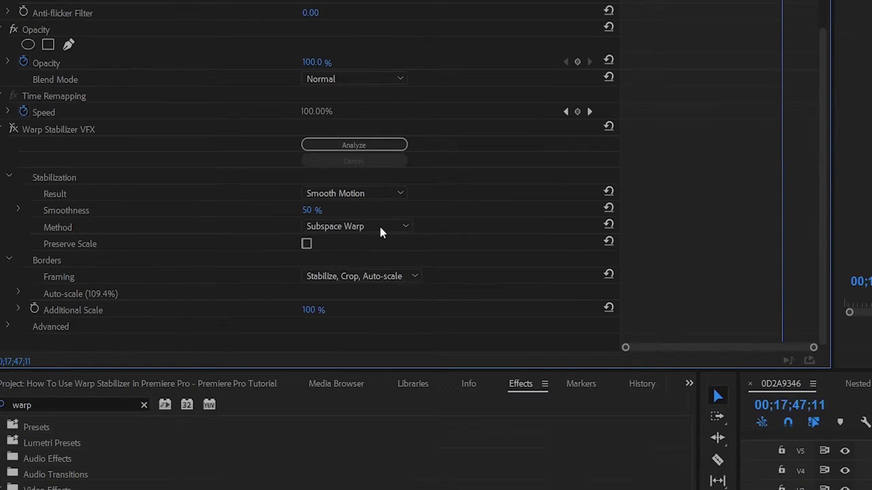
left_click(215, 196)
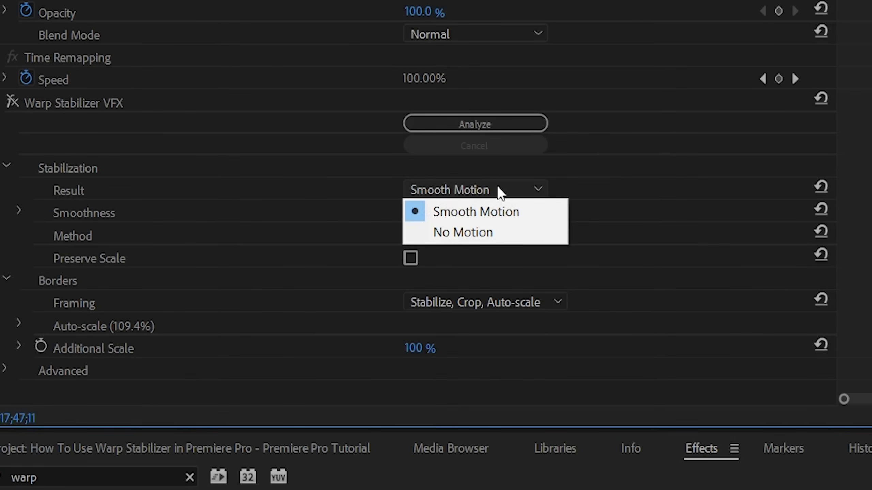
left_click(497, 186)
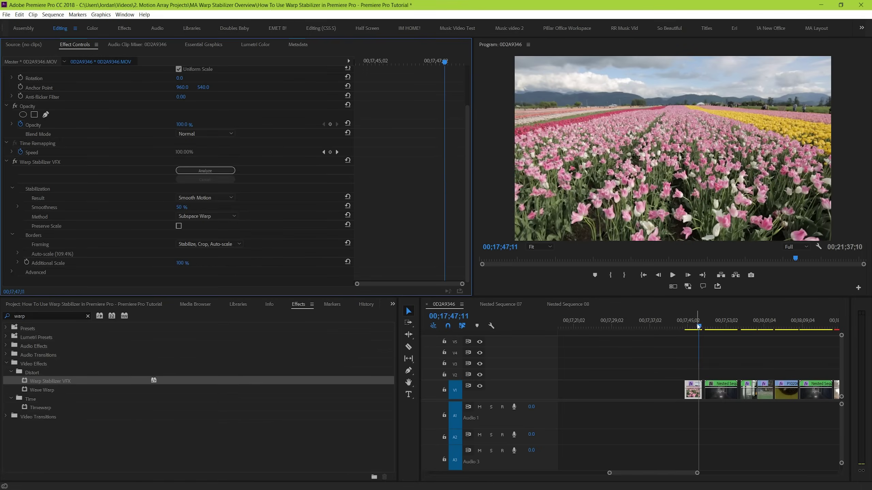
left_click_drag(698, 326, 689, 327)
key("space")
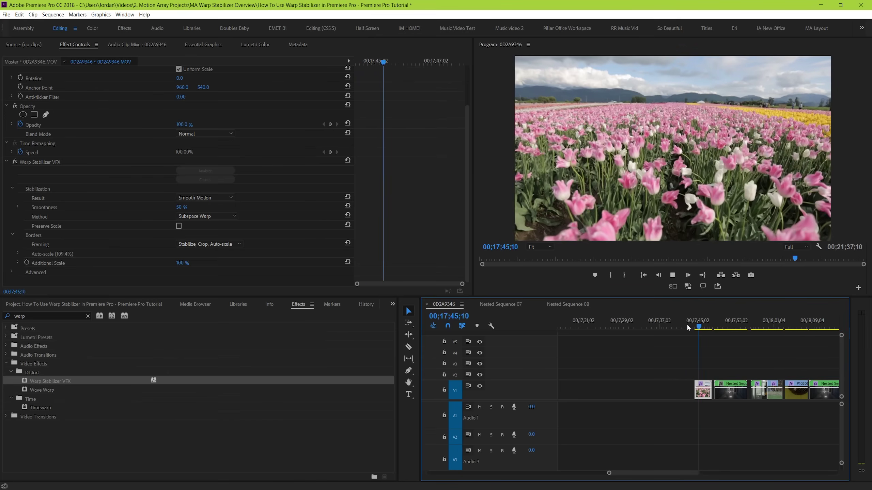
- Apply Warp Stabilizer VFX to the hallway clip, Nested Sequence 01
left_click(705, 327)
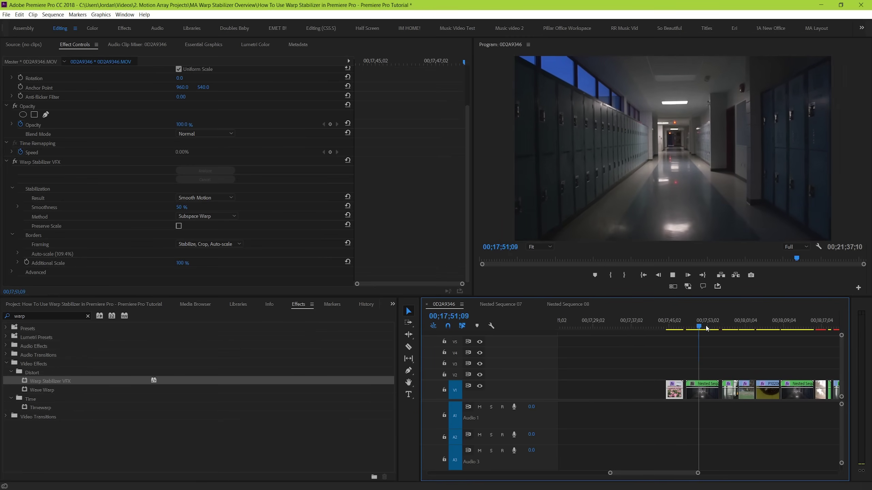
key("space")
left_click(686, 326)
left_click_drag(50, 381, 699, 390)
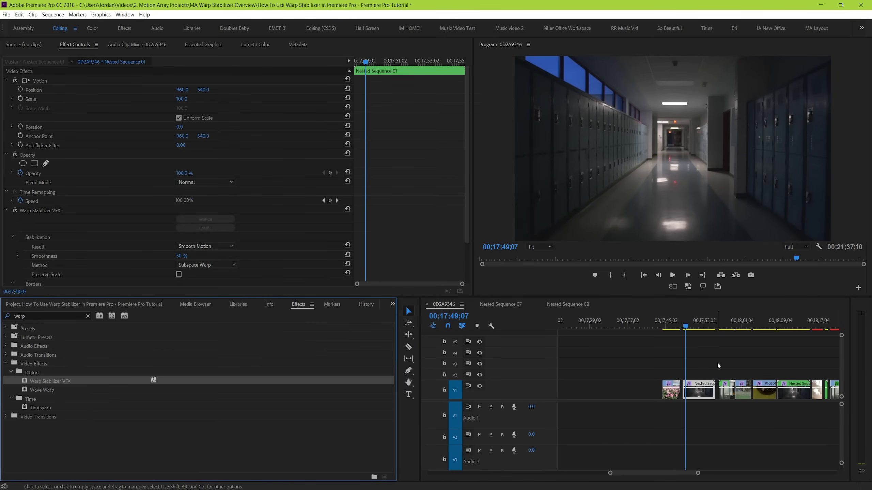
- Play the stabilized hallway clip, keep Result at Smooth Motion, then select the lantern nested clip
left_click(703, 346)
key("space")
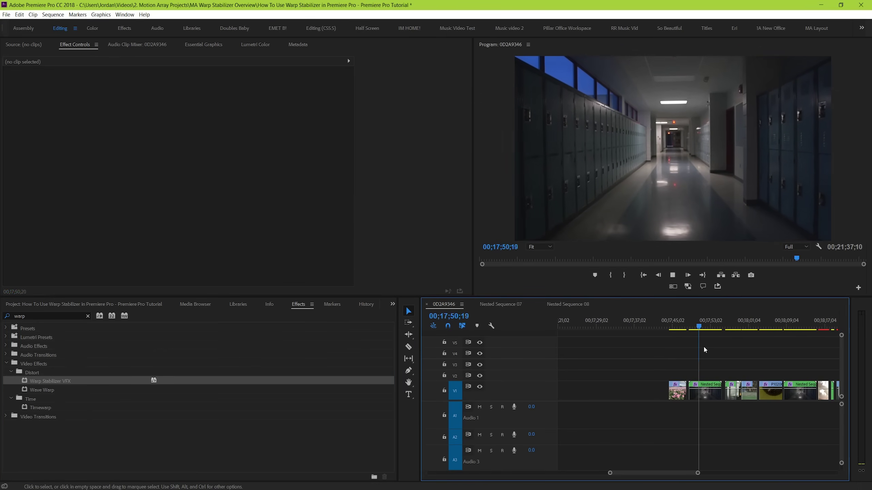
left_click(702, 391)
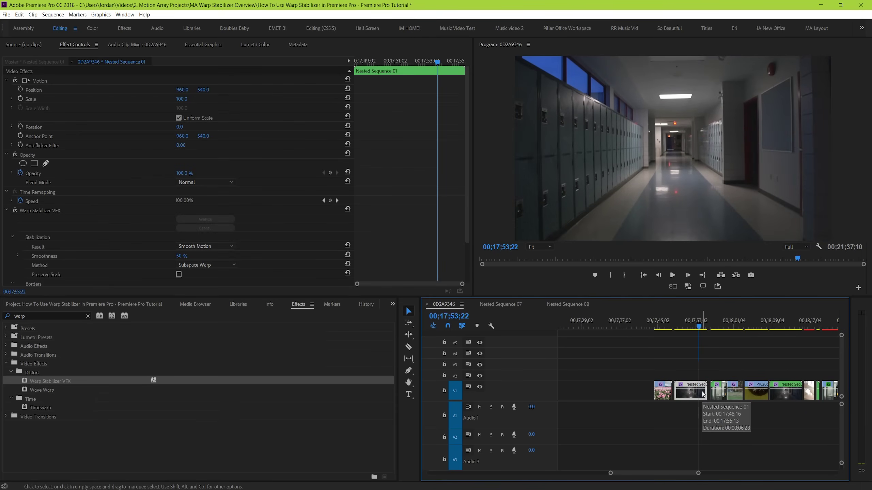
key("space")
left_click(226, 245)
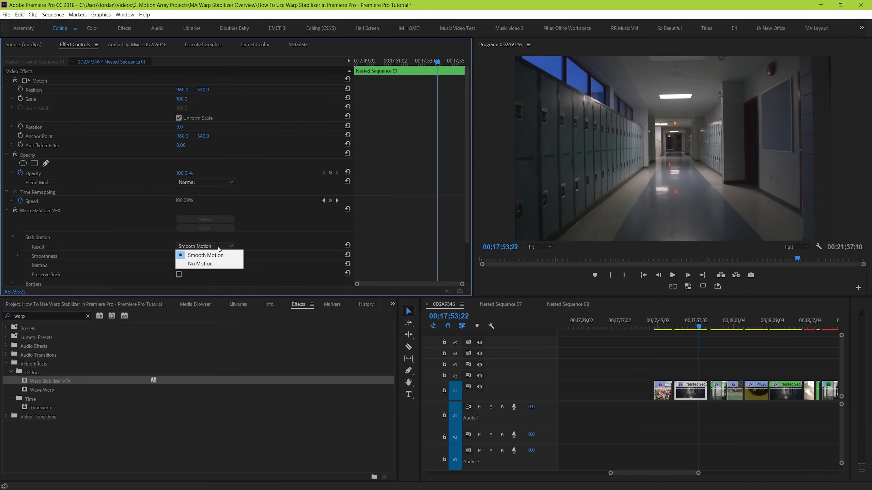
left_click(268, 228)
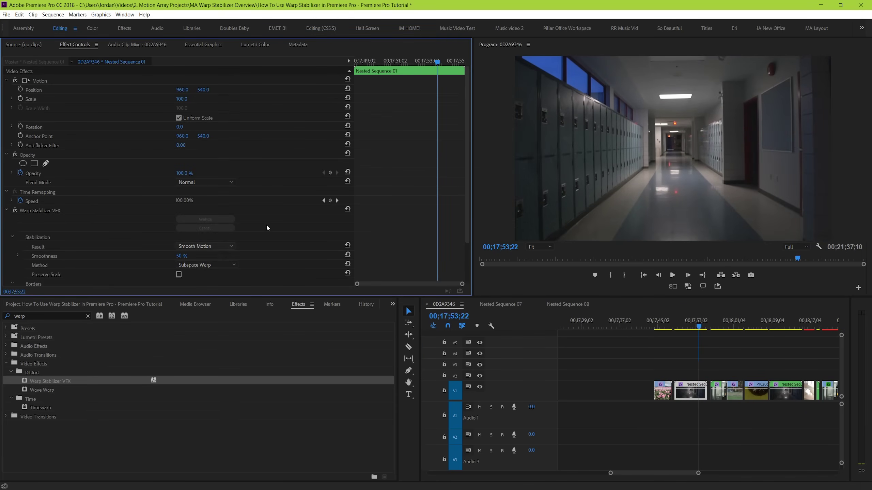
left_click(714, 326)
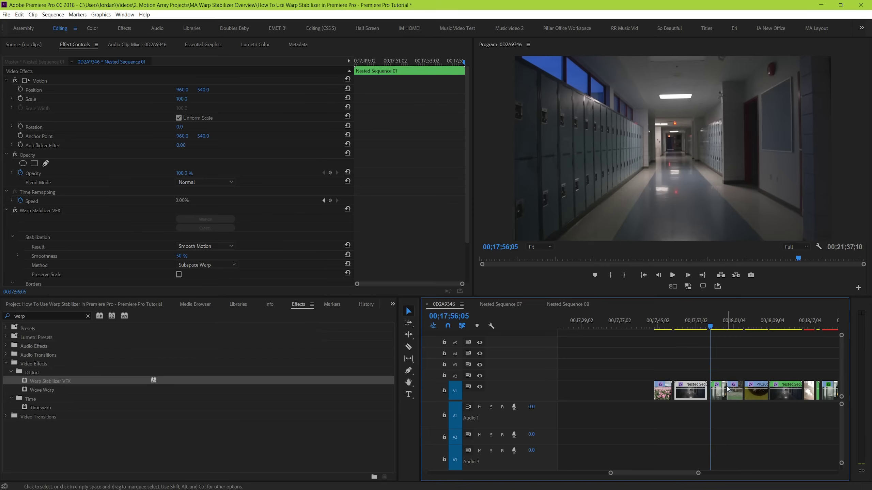
left_click(720, 396)
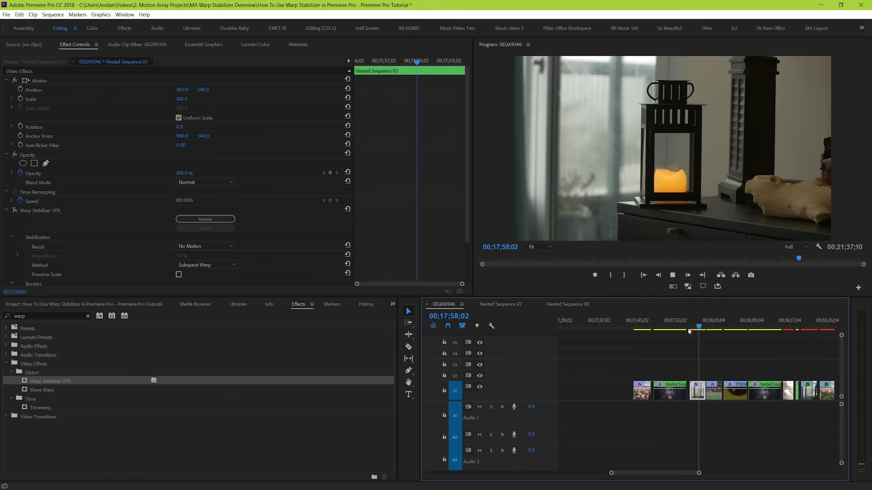
- Set the lantern clip's stabilization Result to No Motion and play it back
key("space")
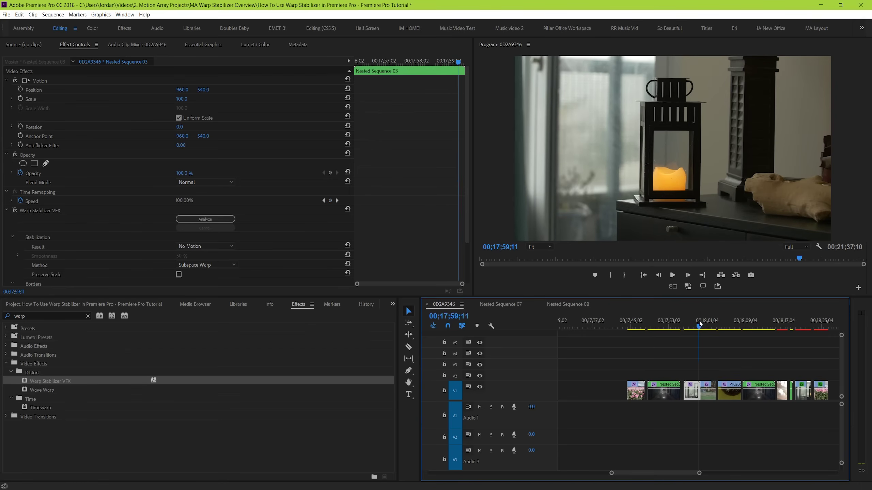
left_click_drag(698, 322, 685, 324)
left_click(204, 246)
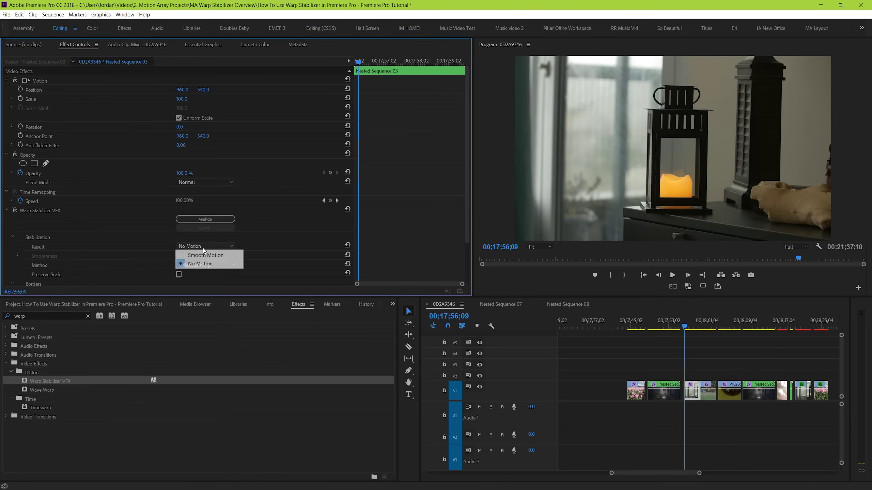
left_click(203, 251)
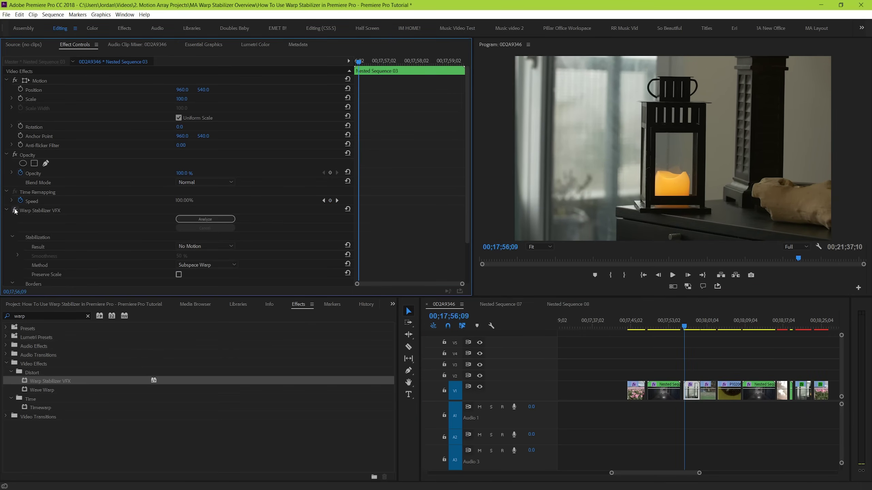
left_click(724, 344)
key("space")
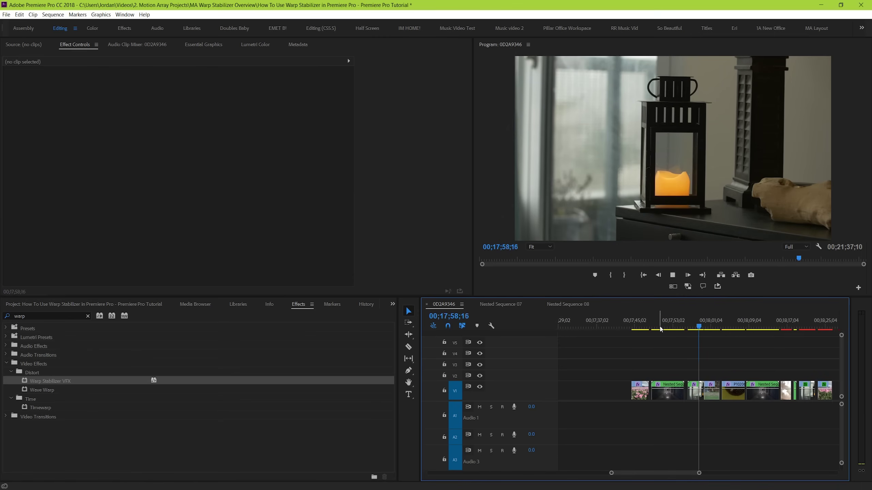
key("space")
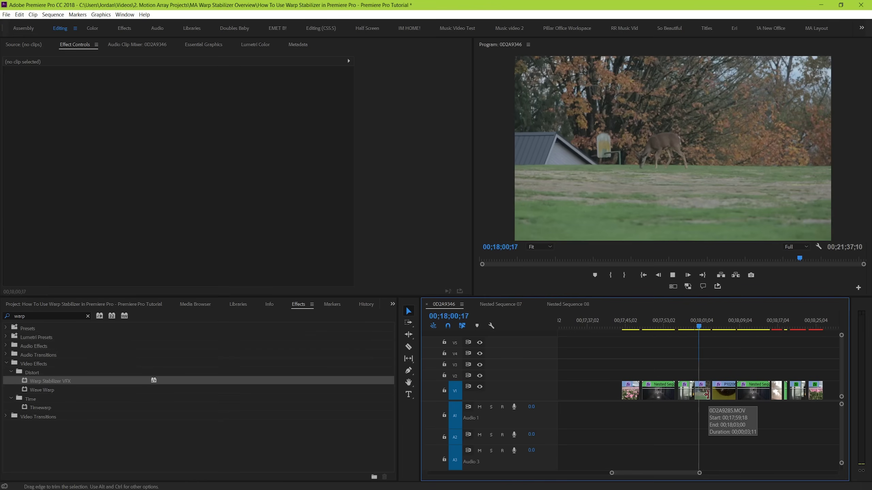
- Set the deer clip's stabilization Result to No Motion and play it back
key("space")
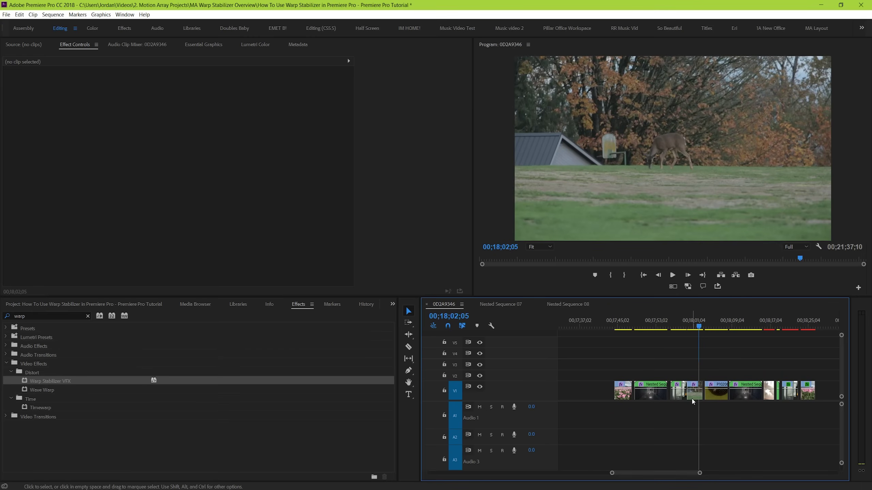
left_click(695, 392)
left_click(204, 246)
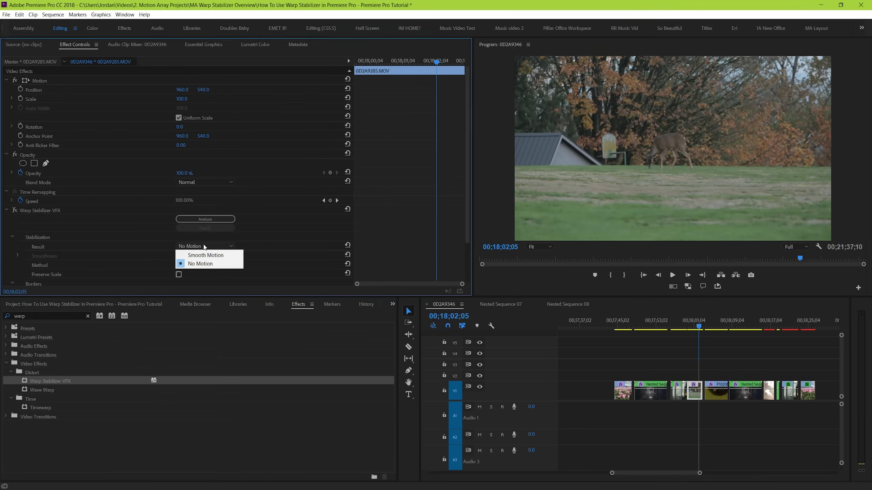
left_click(204, 246)
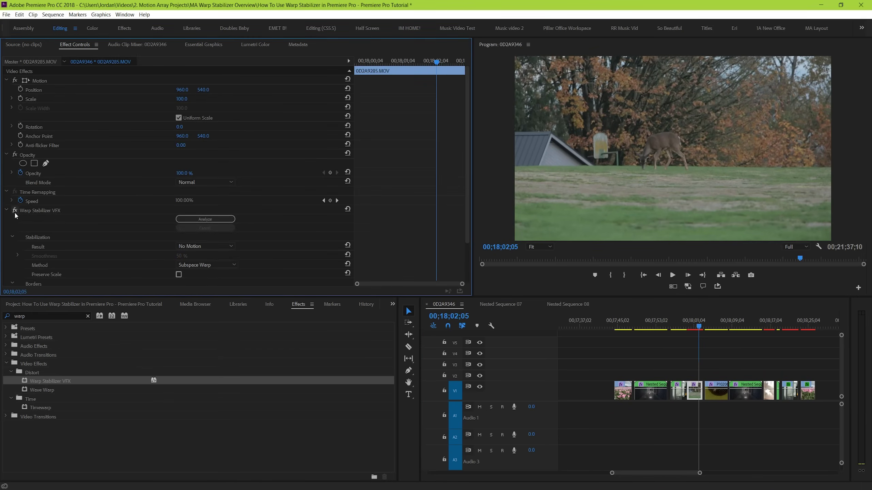
left_click(687, 326)
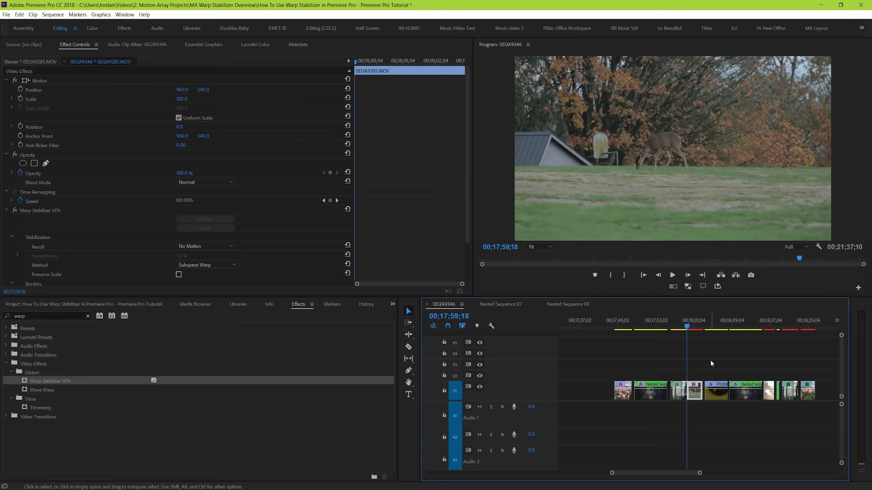
left_click(721, 363)
key("space")
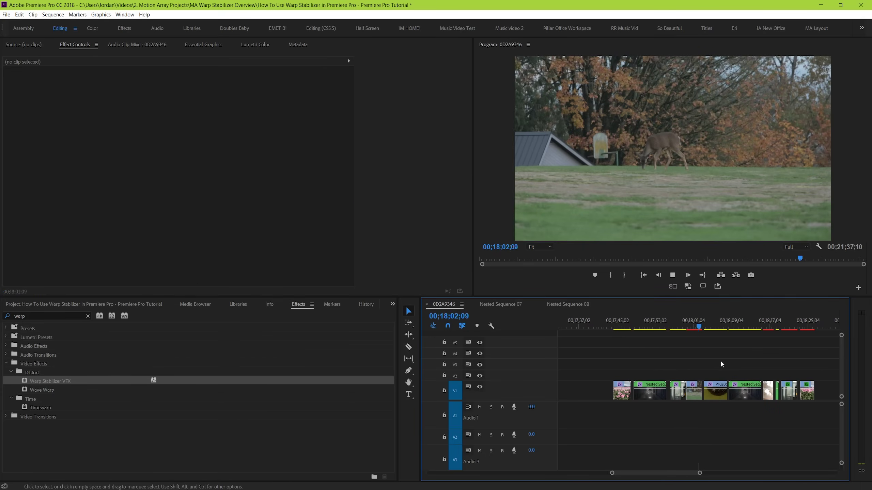
key("space")
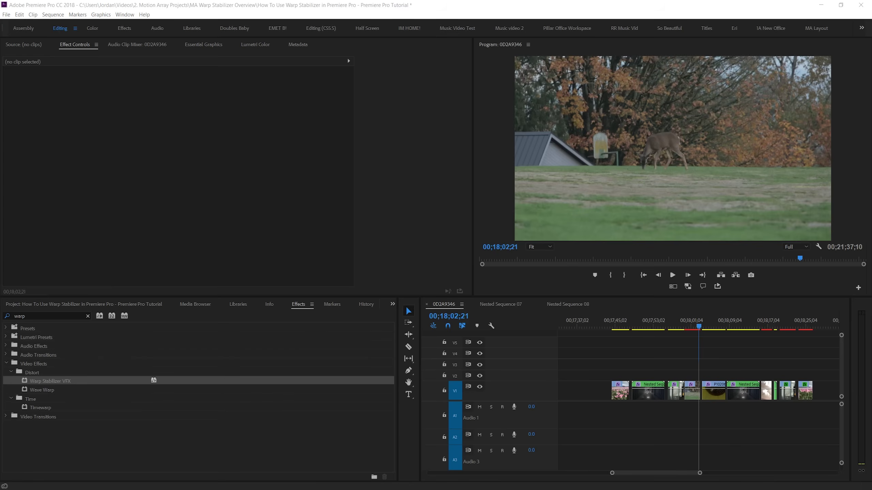
- Select sunflower clip P1020658 to show its Warp Stabilizer settings and replay the bee shot
left_click(703, 325)
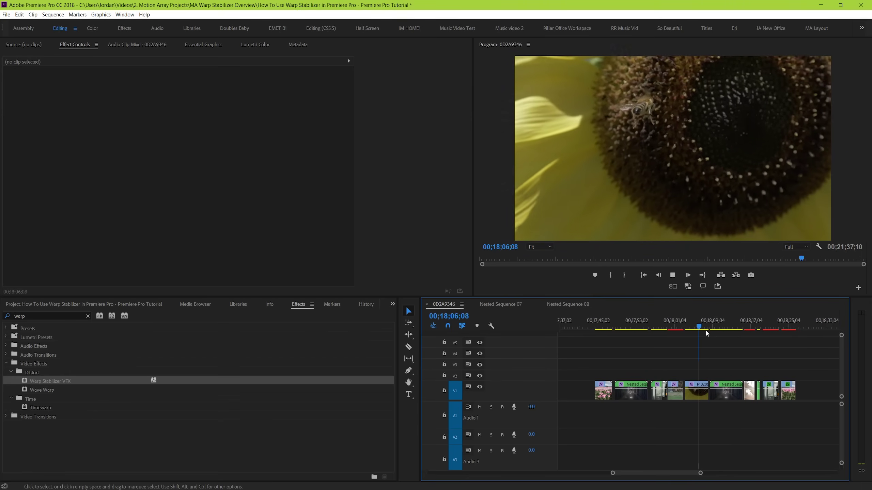
key("space")
left_click(690, 399)
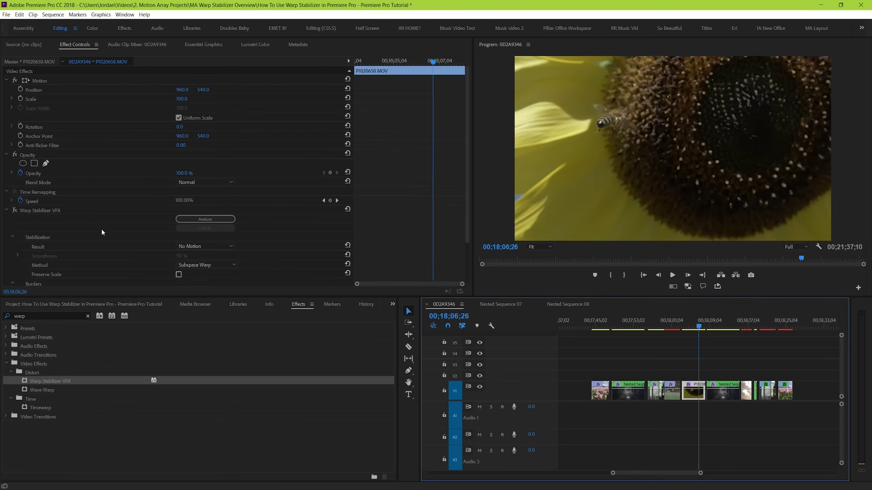
left_click(682, 325)
key("space")
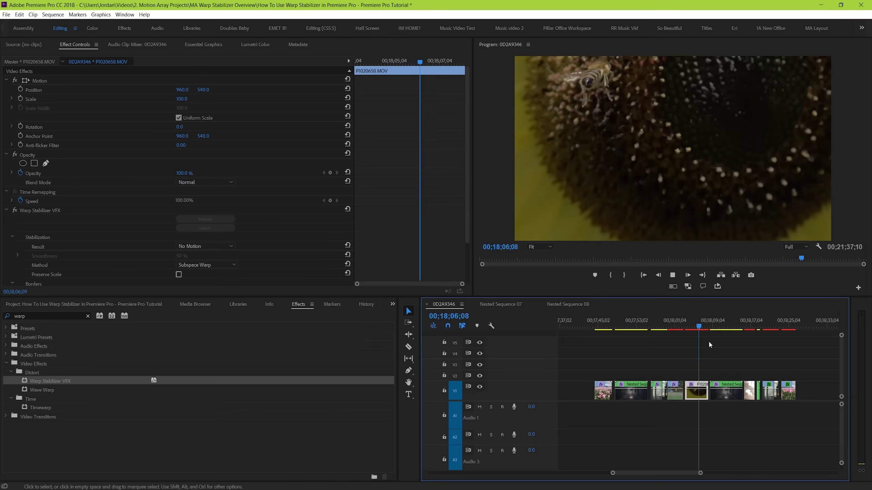
key("space")
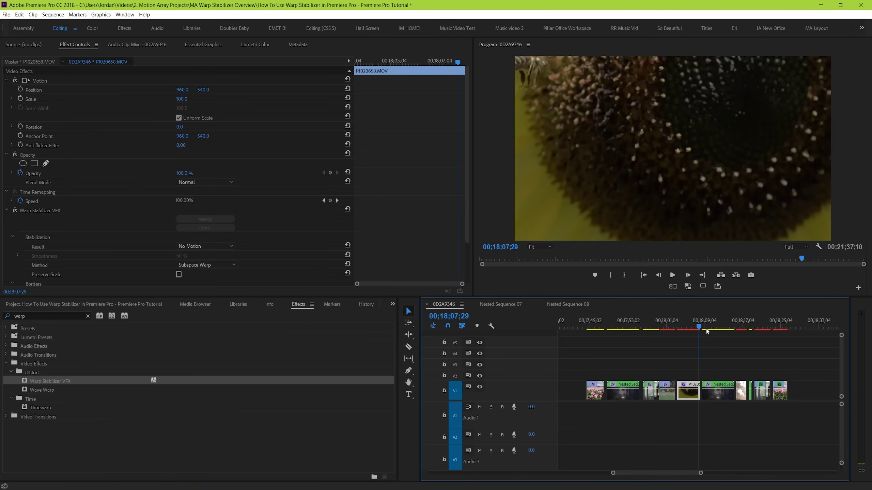
- Select the hallway Nested Sequence 01 clip and expand its Warp Stabilizer Smoothness slider
left_click(702, 327)
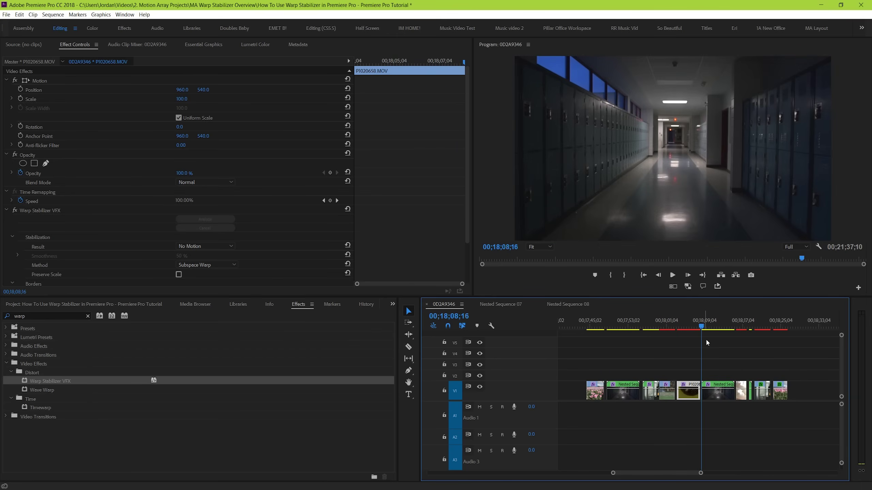
left_click(720, 391)
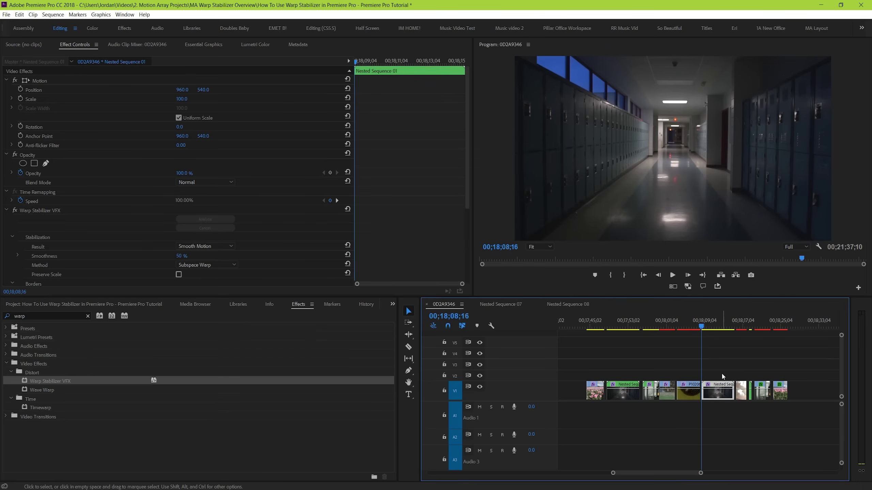
scroll(408, 208, "down", 4)
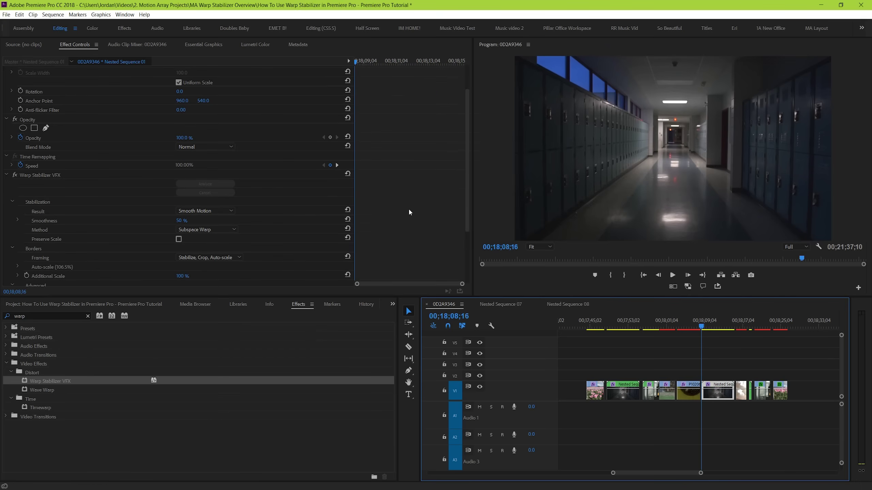
left_click(55, 194)
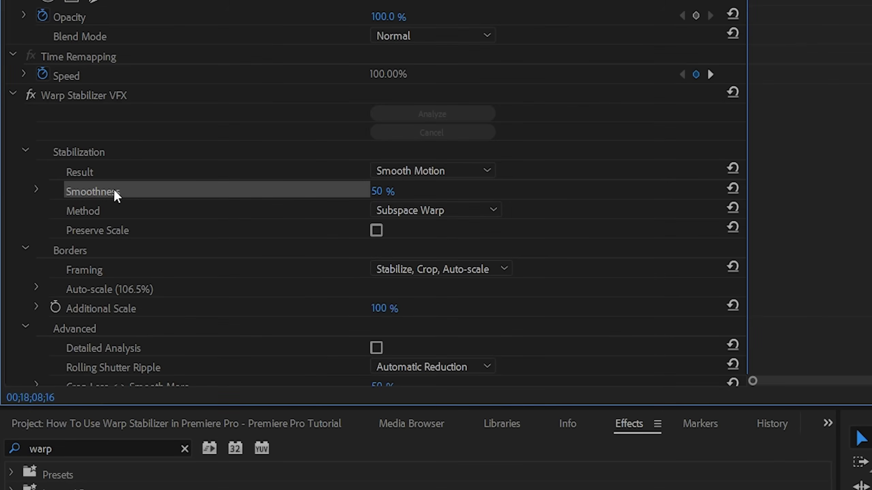
left_click(36, 190)
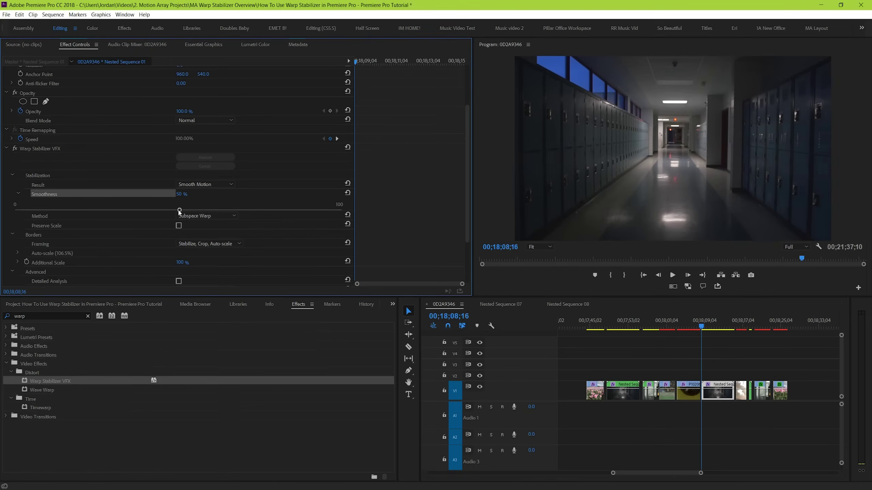
- Lower Smoothness to 0% and play back the hallway clip to judge it
left_click(179, 210)
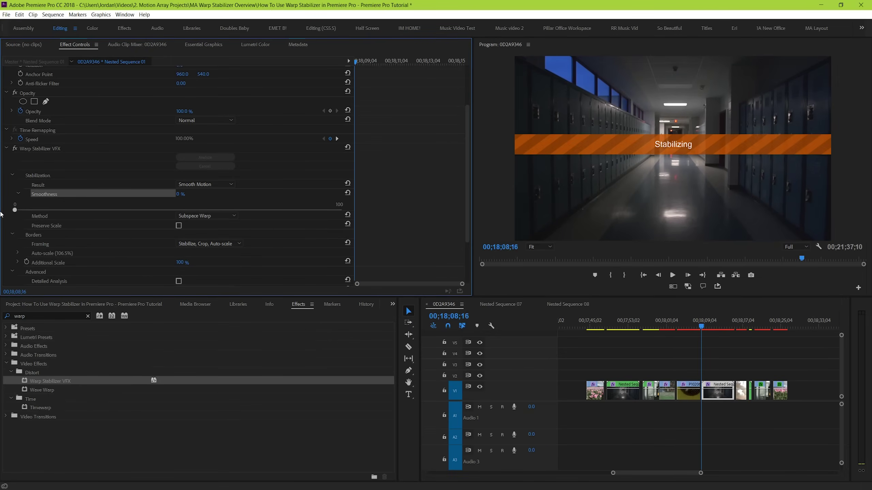
left_click(715, 356)
key("space")
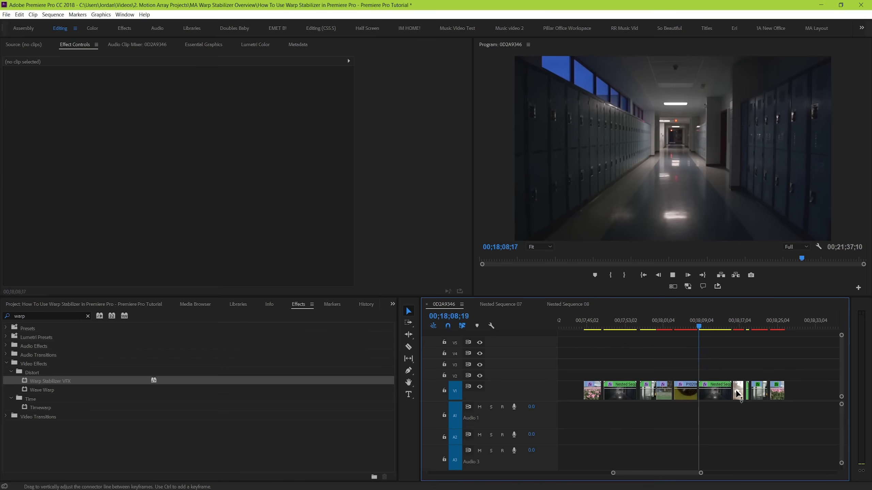
key("space")
left_click(718, 395)
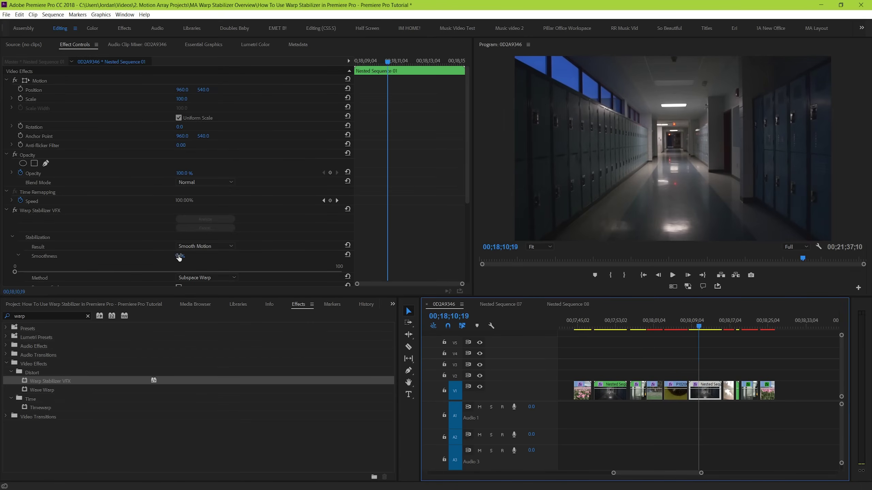
scroll(306, 253, "down", 3)
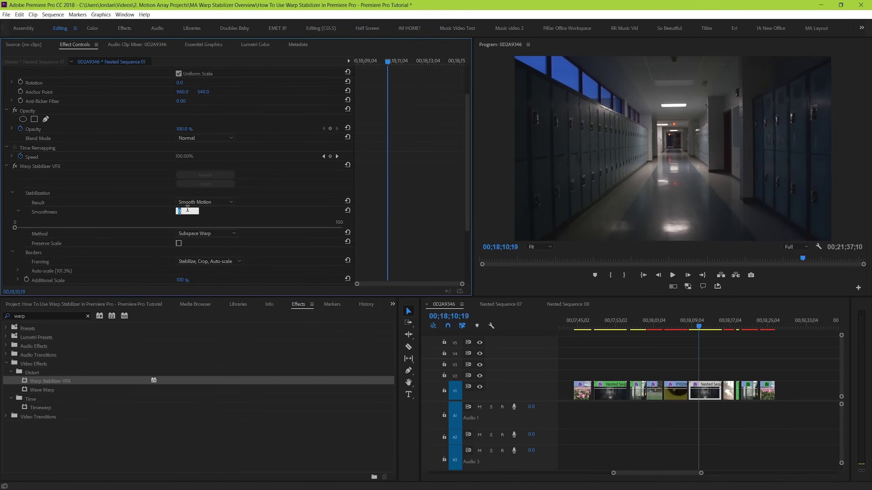
key("Return")
left_click(713, 339)
left_click(690, 322)
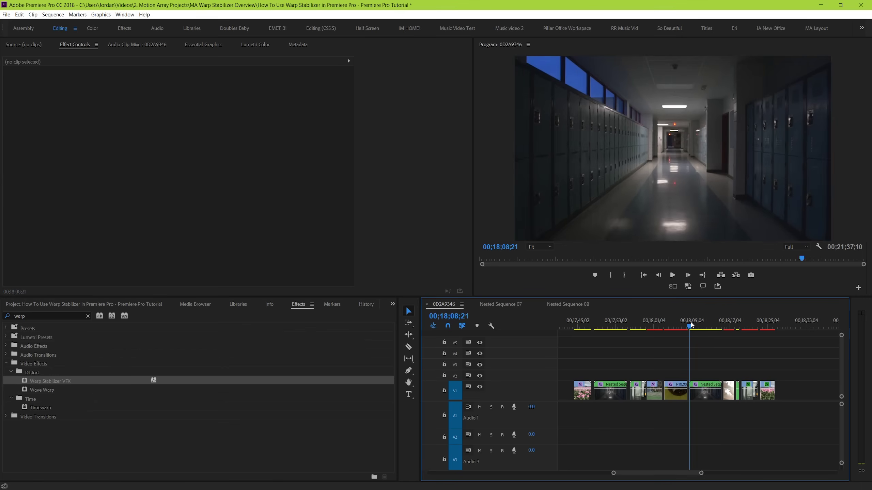
key("space")
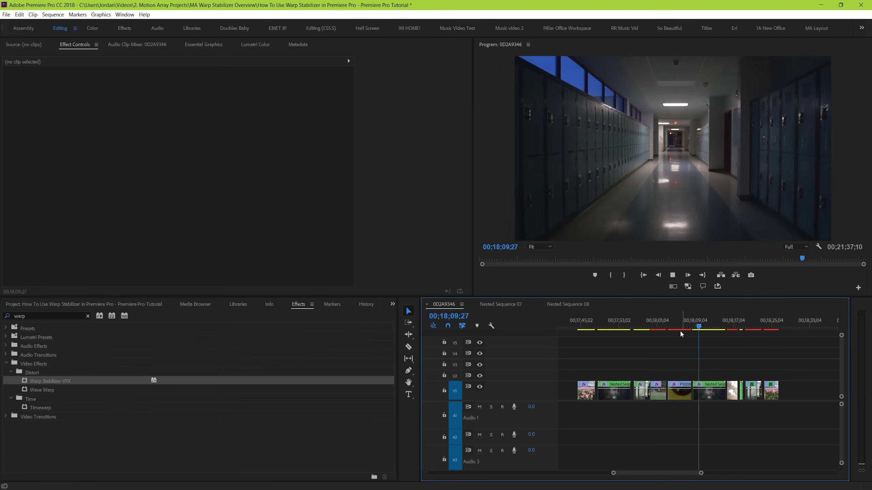
key("space")
- Set Smoothness to 25% and play back the hallway clip
left_click(702, 395)
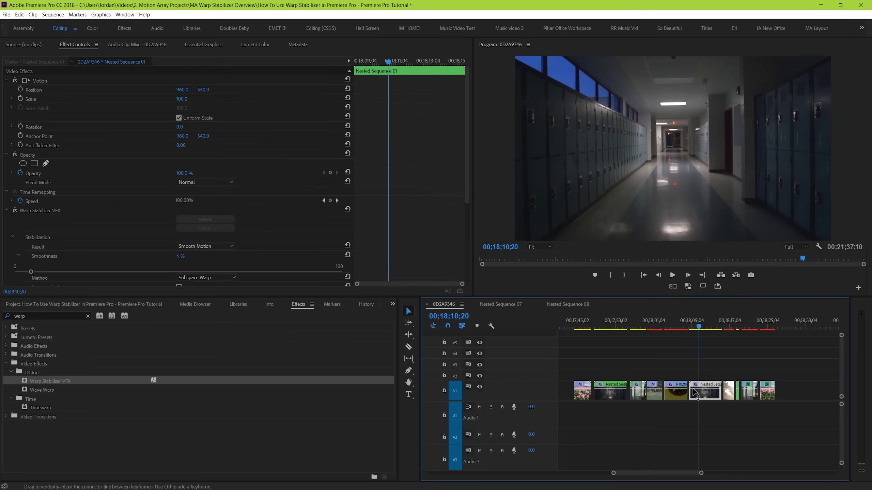
left_click(180, 257)
type("25")
key("Return")
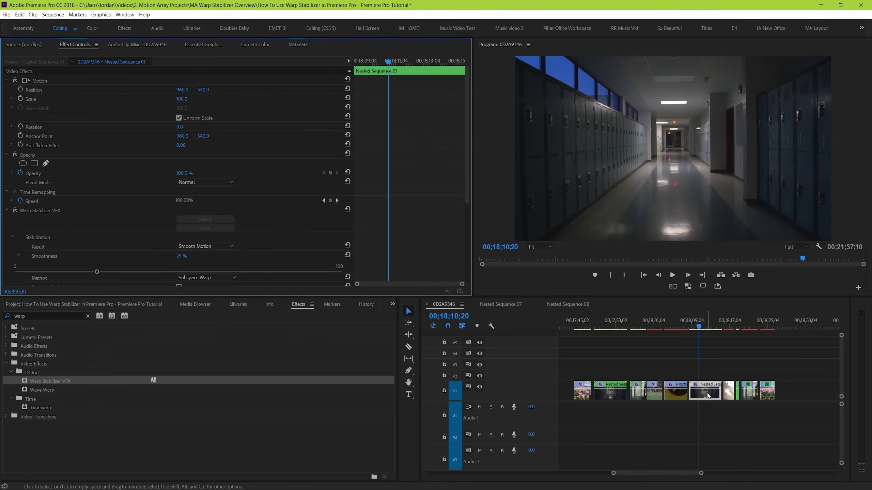
key("space")
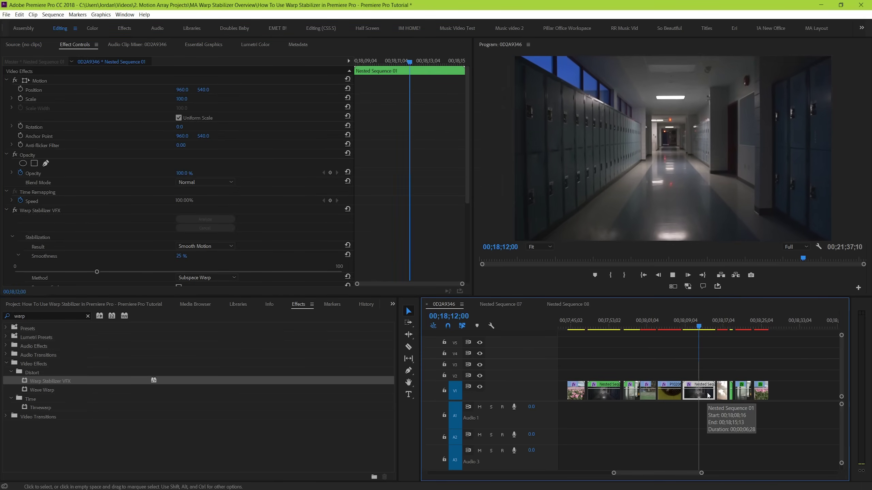
key("space")
- Restore Smoothness to 50% and review the clip in reverse and forward with J/L
left_click(181, 256)
type("50")
key("Return")
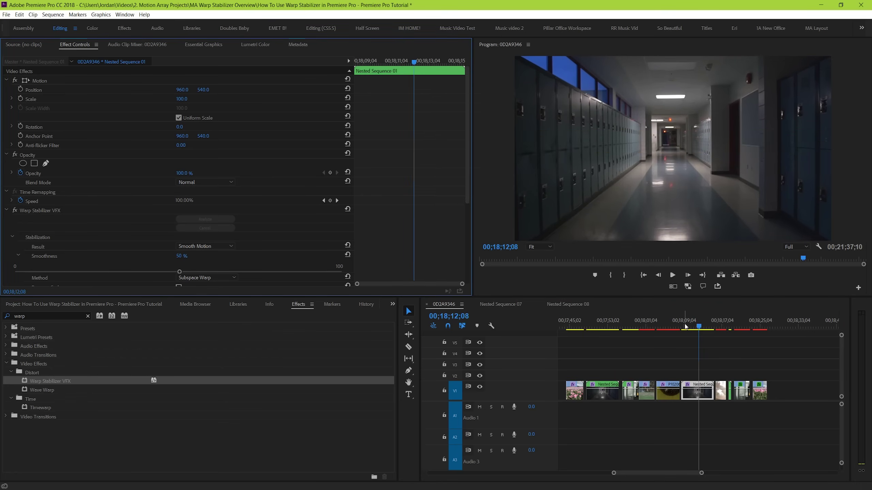
left_click(697, 375)
key("j")
key("j")
key("l")
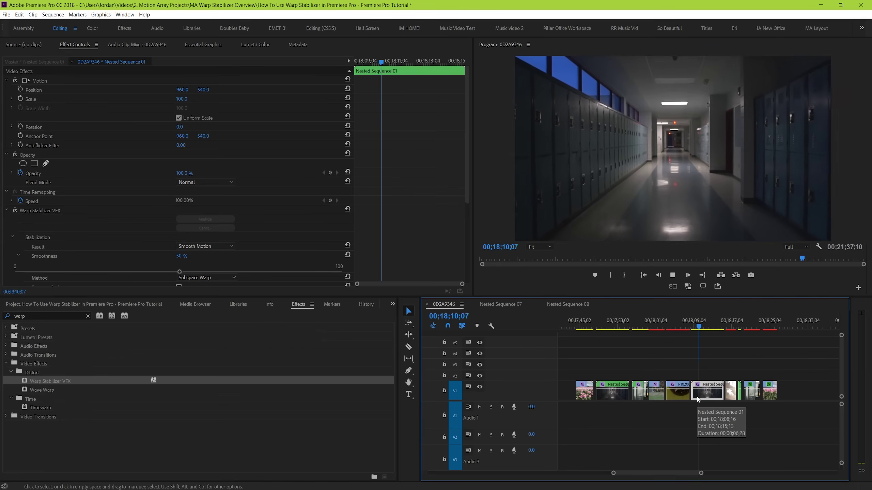
key("k")
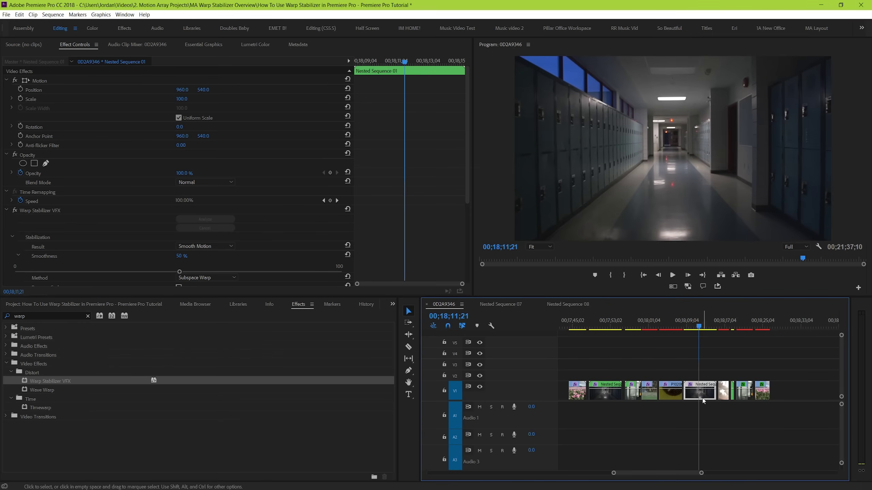
- Toggle Warp Stabilizer off and on to compare the hallway clip with and without stabilization
left_click(16, 210)
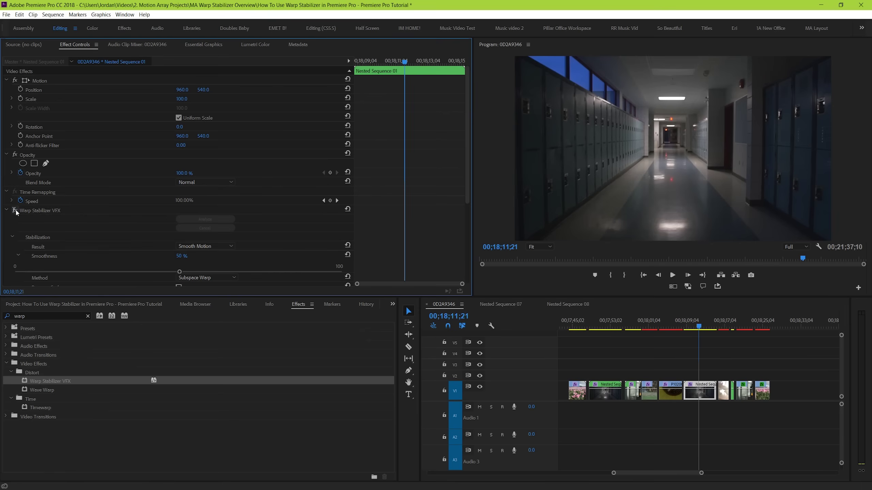
left_click(15, 210)
left_click(16, 210)
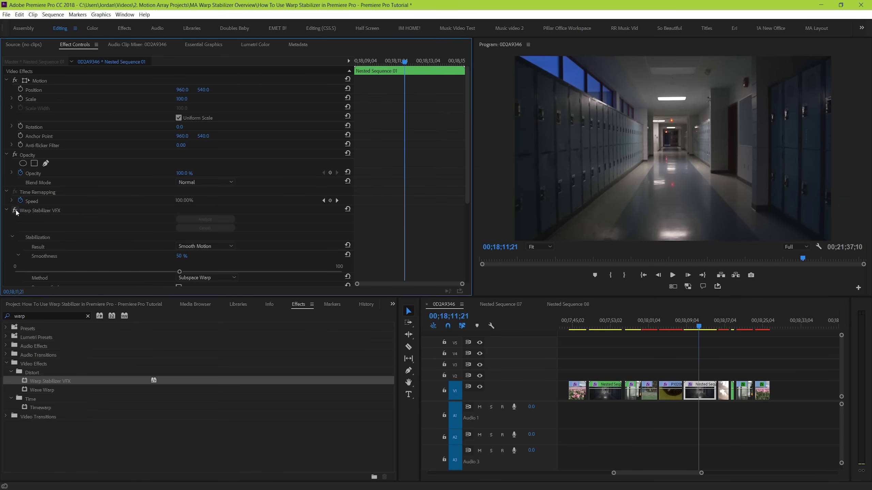
- Try Crop Less <-> Smooth More at 0%, play it back, then undo back to 50%
left_click_drag(468, 179, 469, 274)
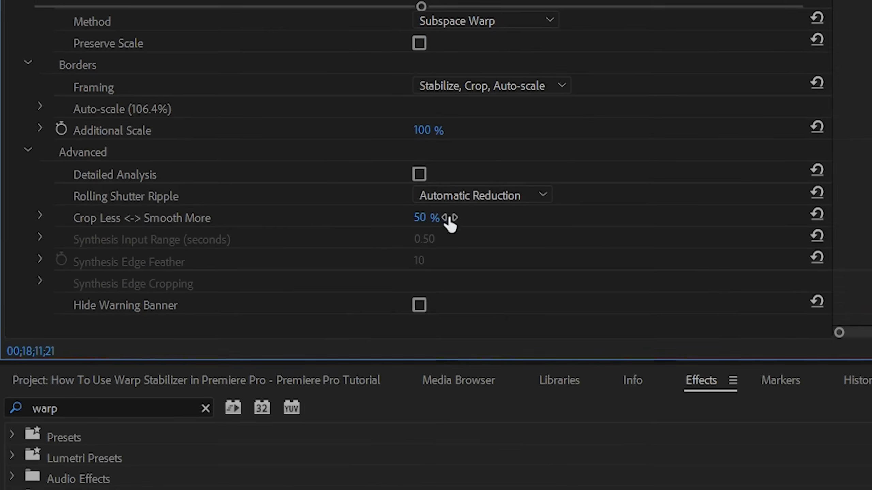
left_click(41, 216)
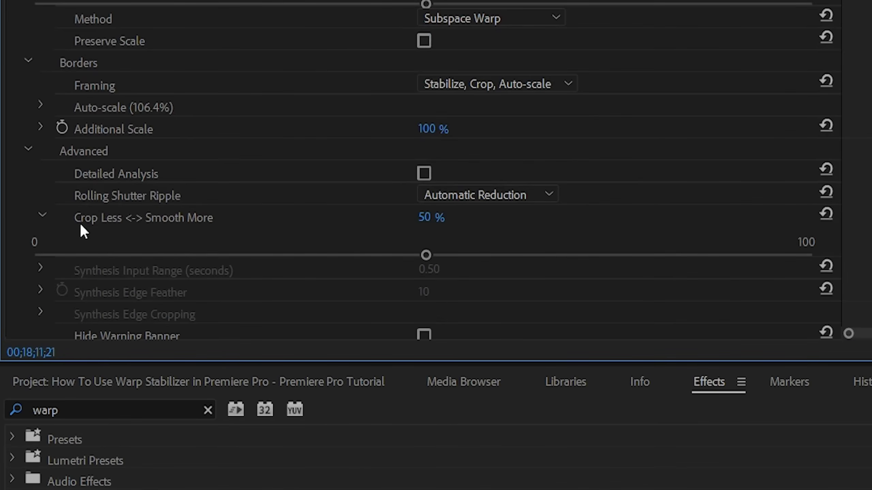
left_click_drag(428, 255, 4, 272)
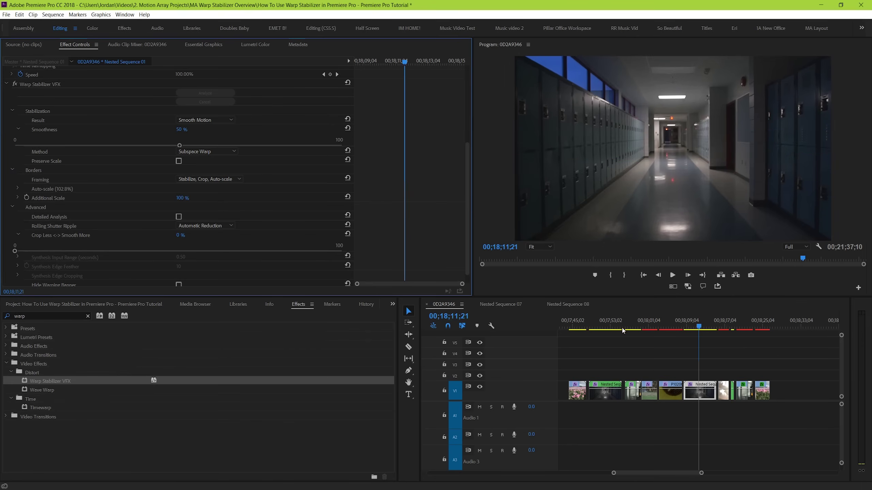
key("space")
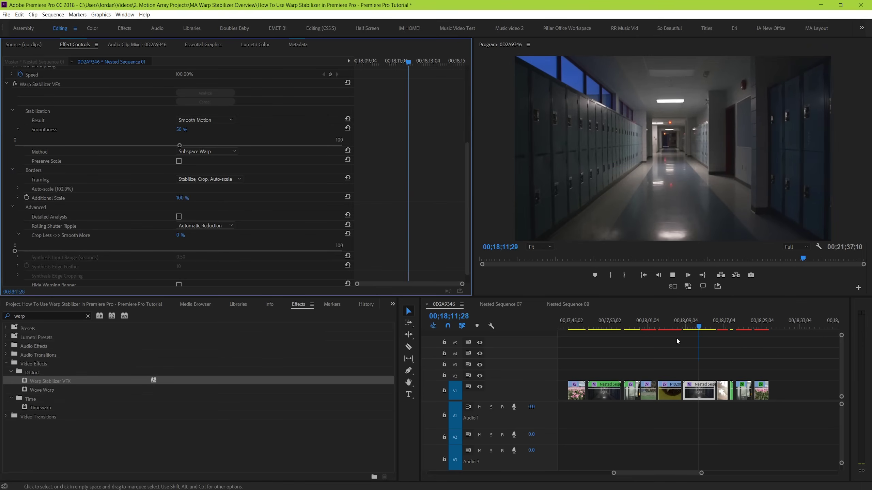
key("ctrl+z")
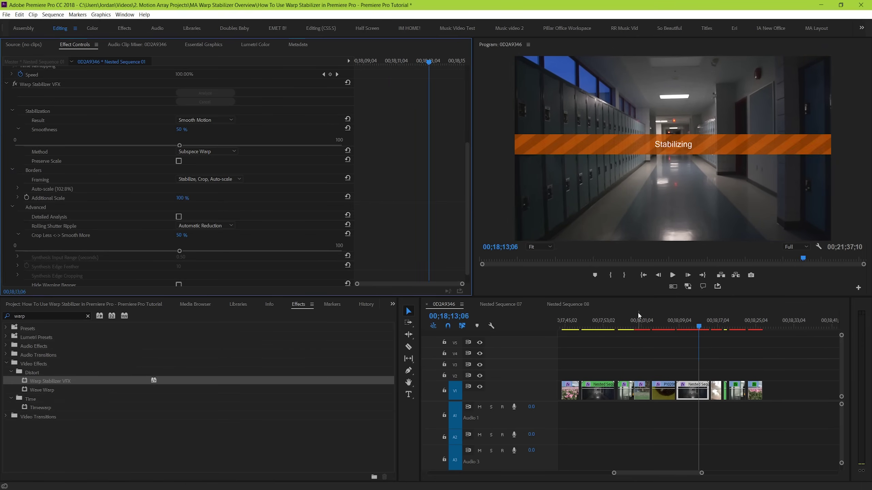
- Switch the stabilization Method to Position and test nudging the clip's vertical position
left_click_drag(466, 227, 476, 194)
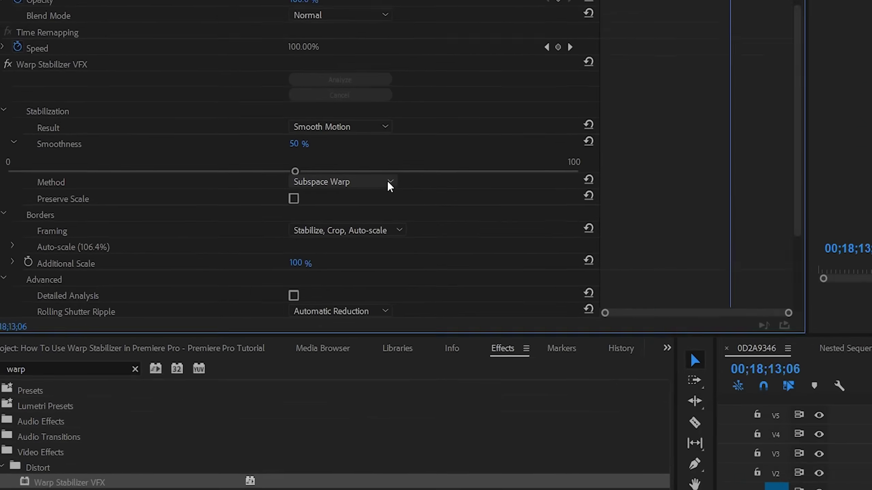
left_click(233, 209)
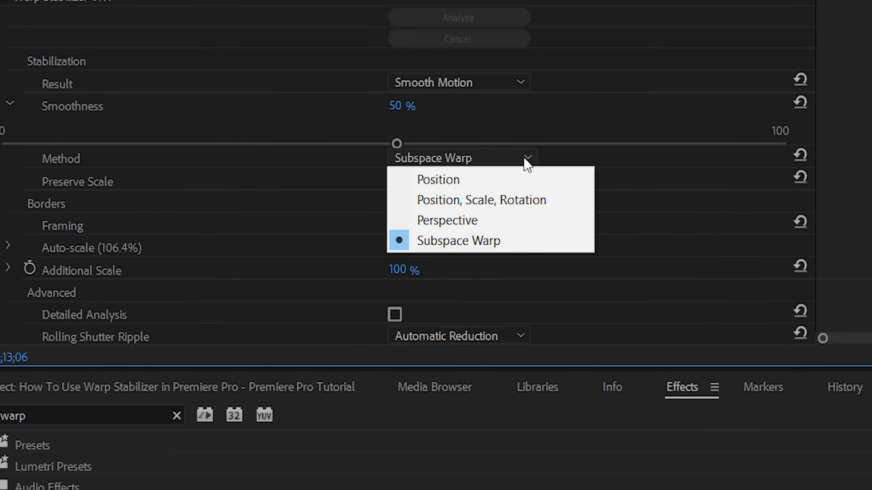
left_click(516, 180)
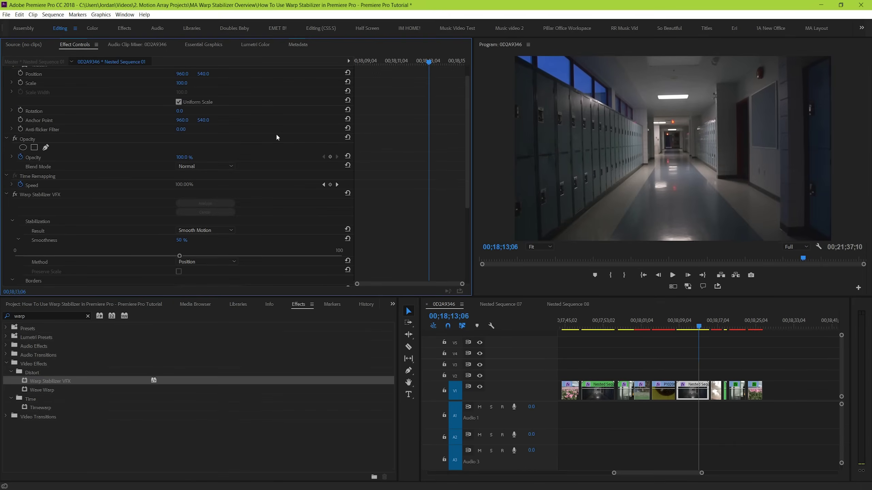
scroll(413, 136, "up", 3)
left_click_drag(204, 93, 172, 103)
scroll(405, 206, "down", 3)
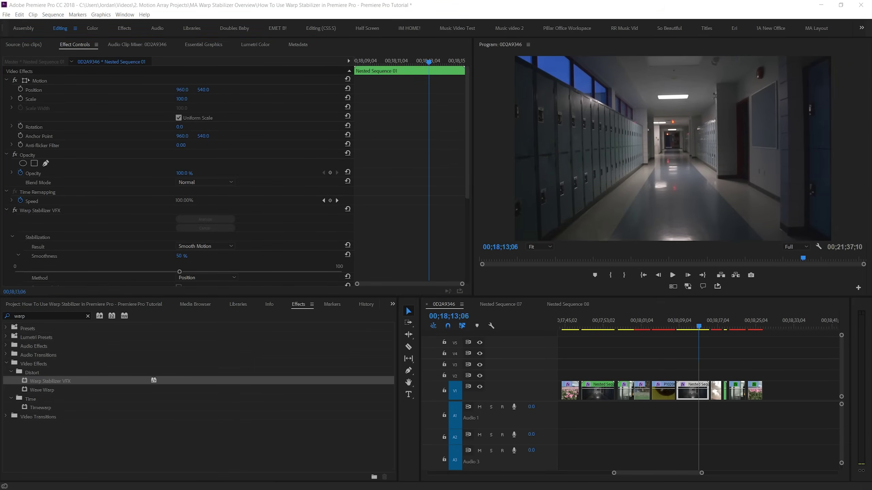
- Set Method to Position, Scale, Rotation, test scale 178 and rotation, and play the result
left_click(405, 285)
left_click(225, 228)
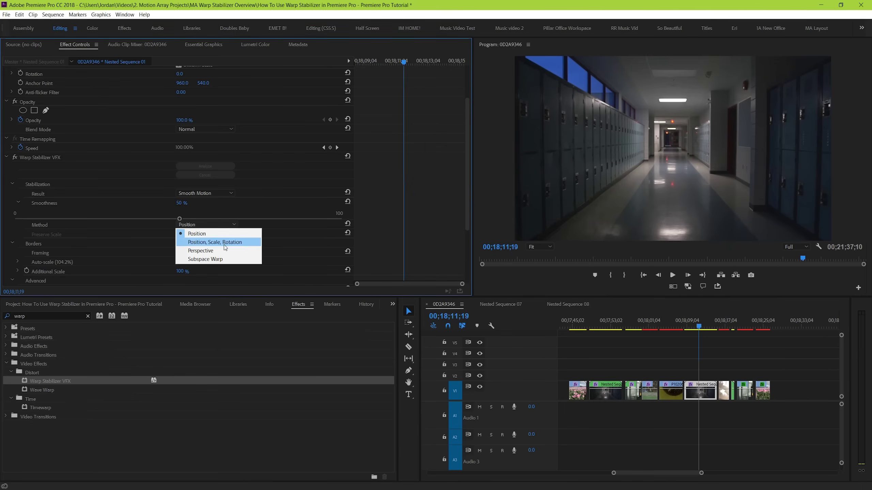
left_click(223, 244)
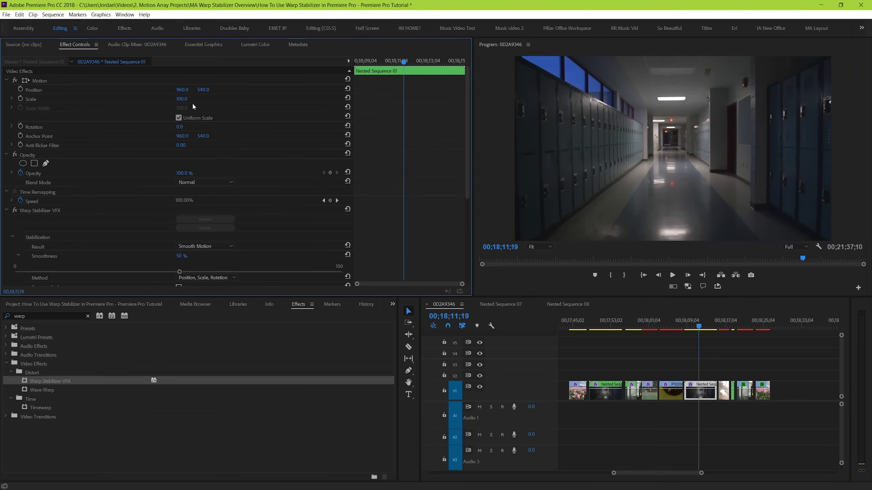
left_click_drag(181, 98, 155, 99)
mouse_move(180, 127)
left_mouse_down()
mouse_move(206, 127)
mouse_move(180, 127)
left_mouse_up()
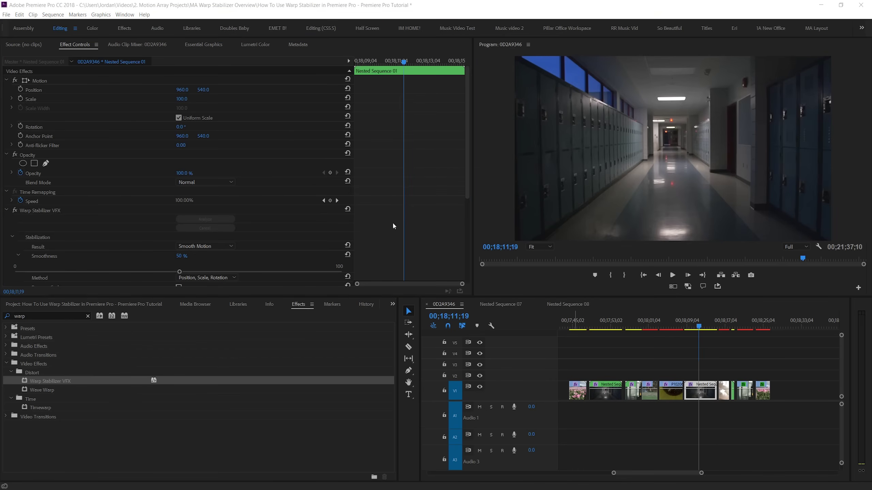
scroll(382, 198, "down", 3)
left_click(698, 318)
key("space")
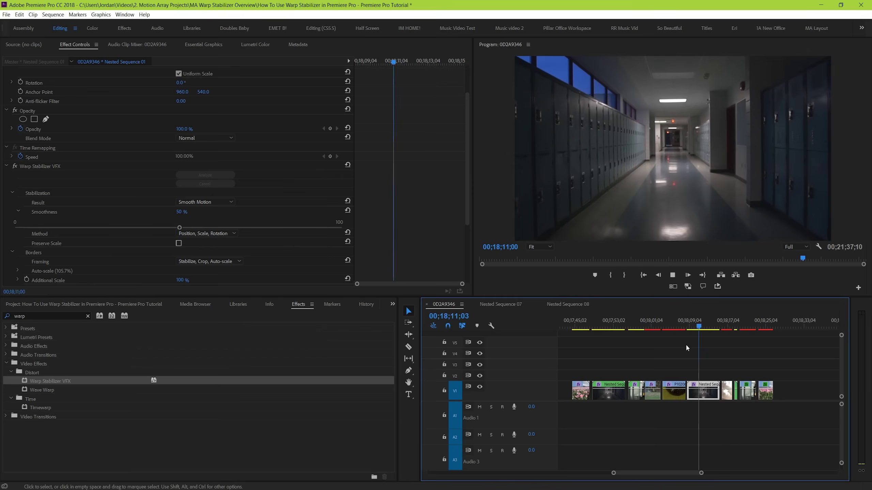
key("space")
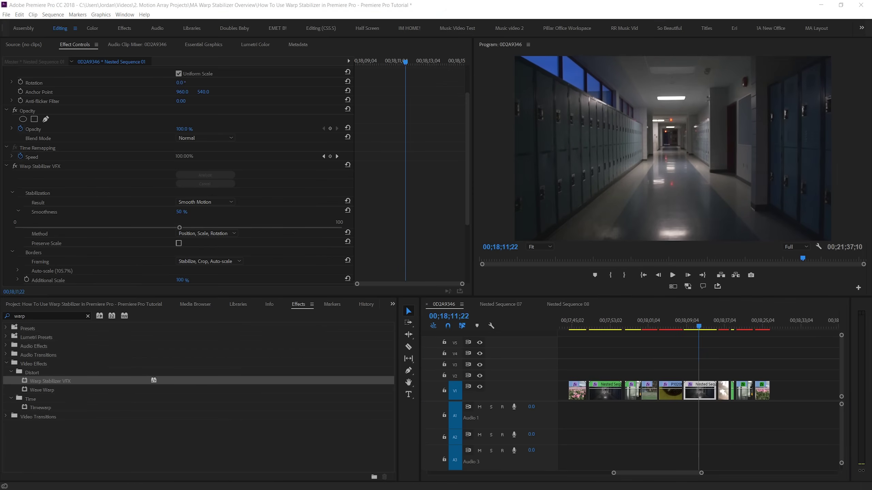
- Switch the method to Perspective and play the hallway clip from 00;18;09;00
left_click(220, 234)
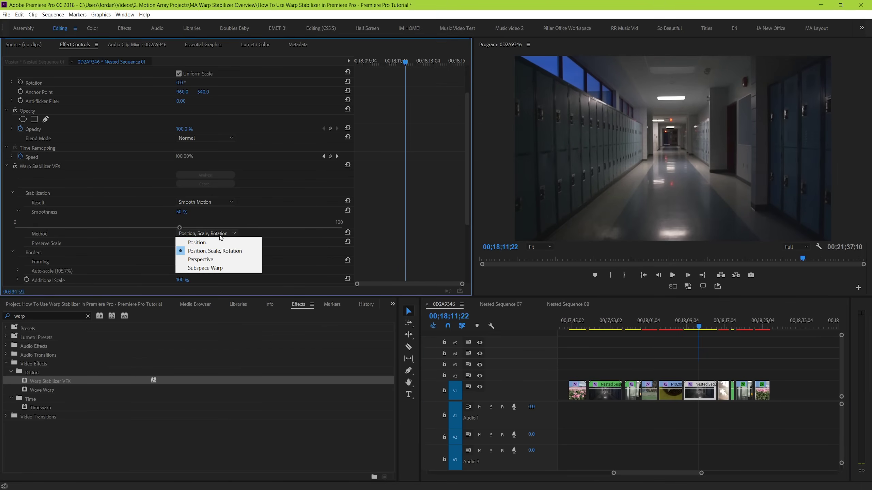
left_click(224, 258)
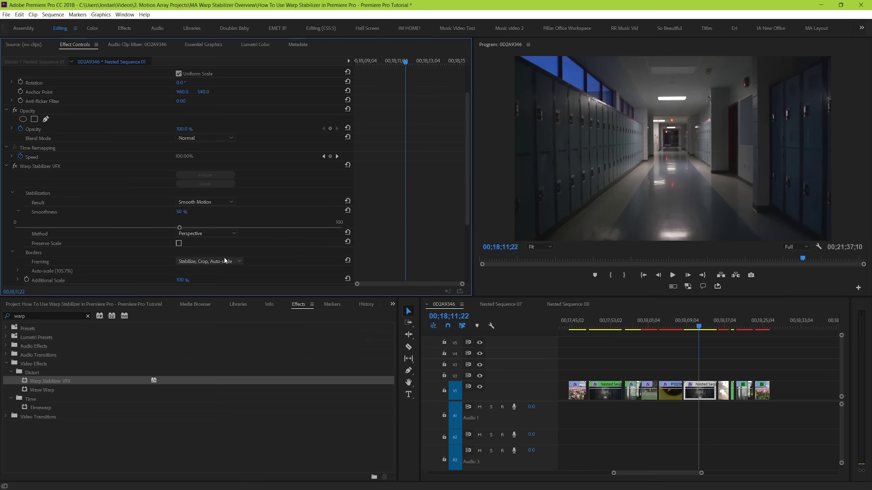
left_click(686, 323)
key("space")
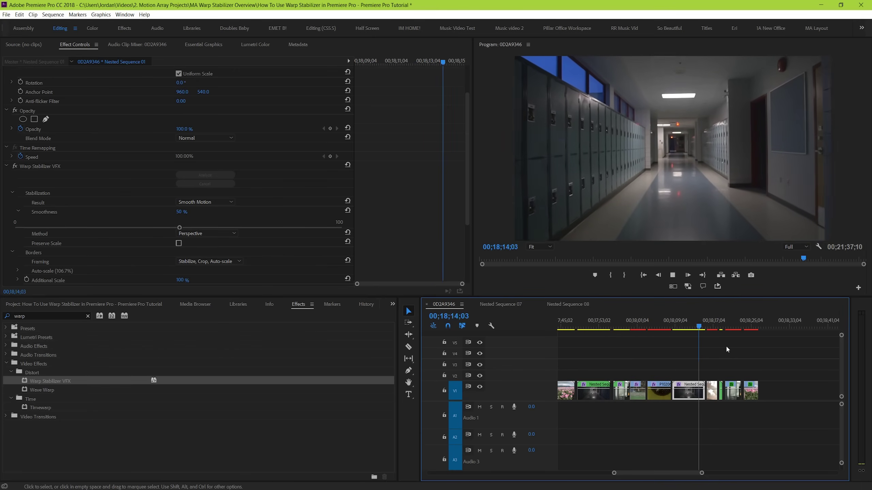
key("space")
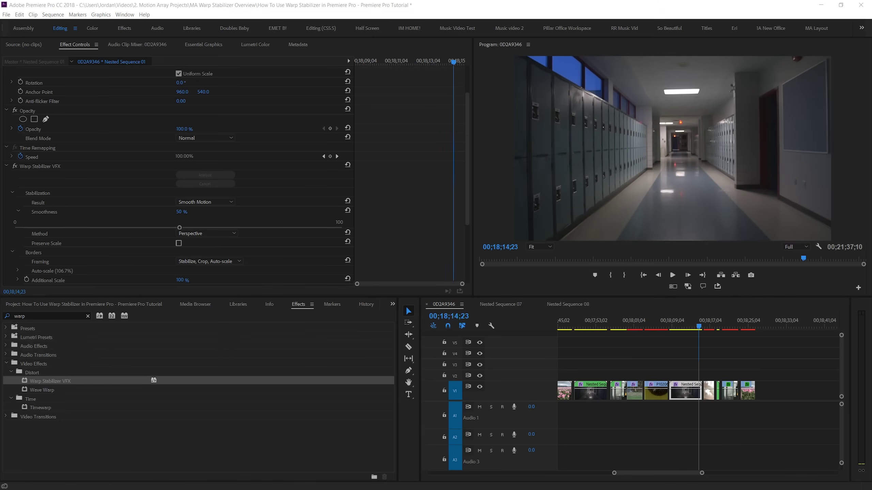
left_click_drag(684, 323, 672, 327)
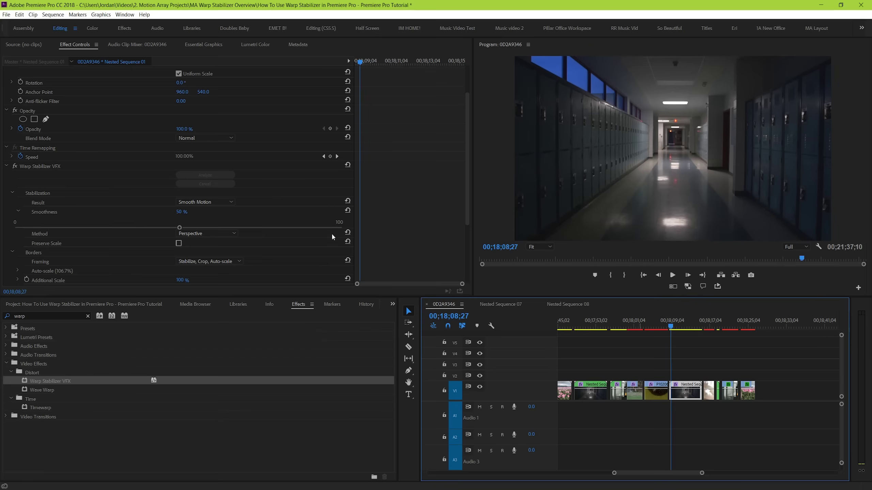
- Set the method to Subspace Warp, play the hallway clip, then move the playhead into the handlebar clip
left_click(206, 234)
left_click(227, 269)
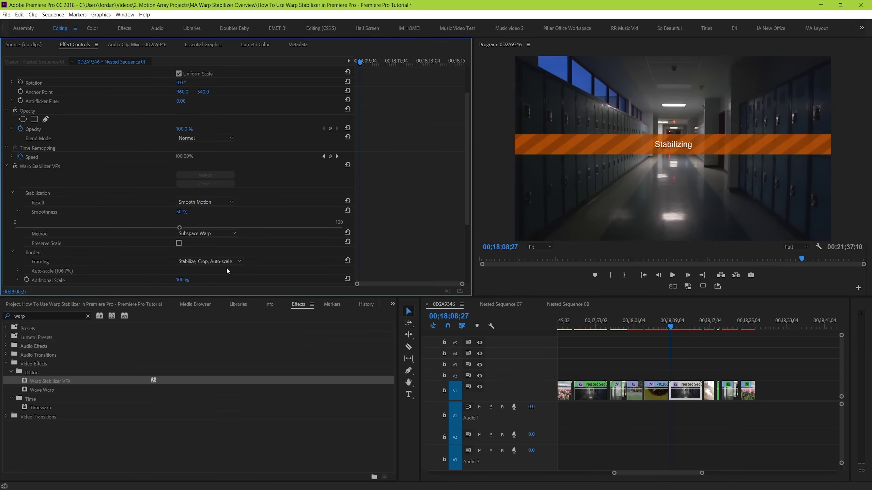
left_click(694, 396)
key("space")
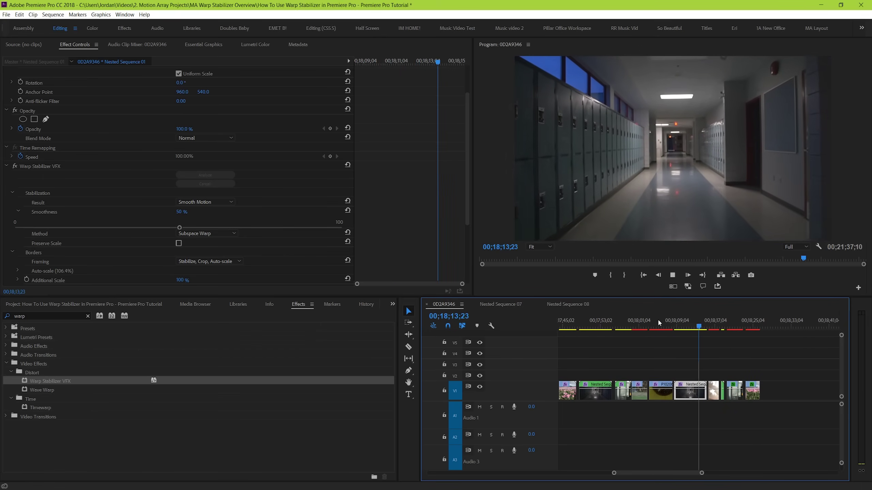
key("space")
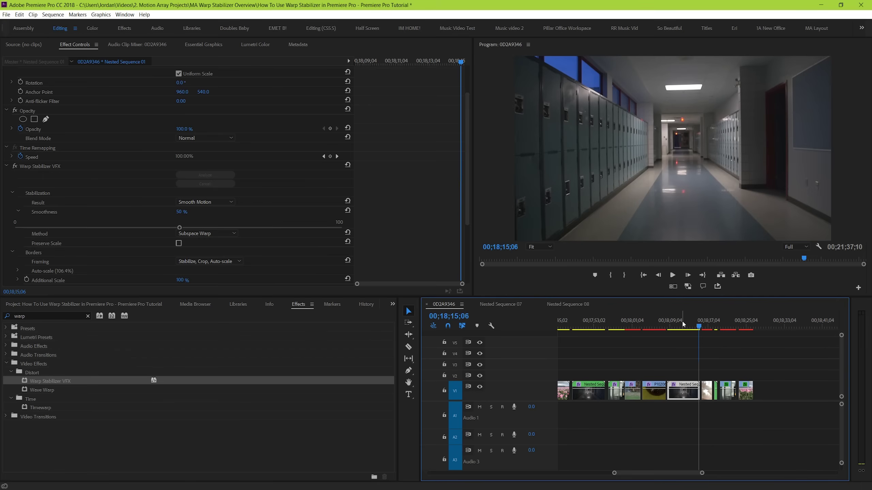
left_click_drag(698, 323, 700, 323)
left_click(706, 392)
left_click(15, 210)
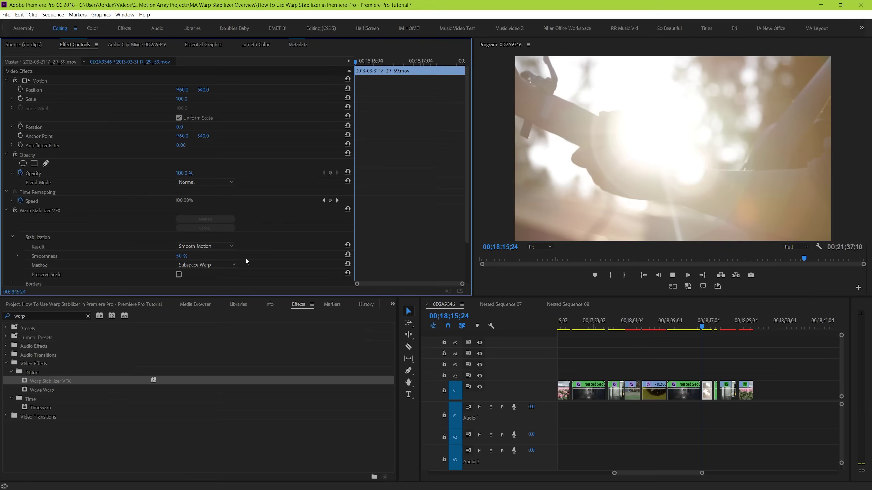
key("space")
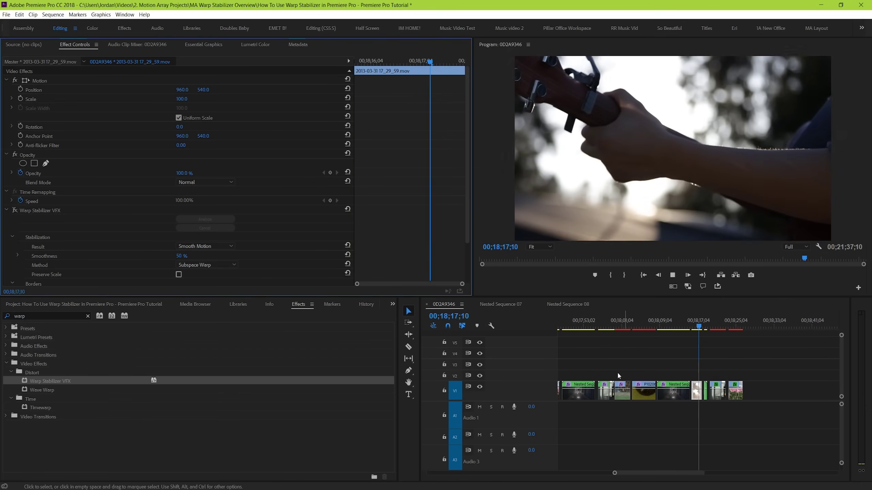
left_click(695, 325)
key("Up")
left_click(15, 211)
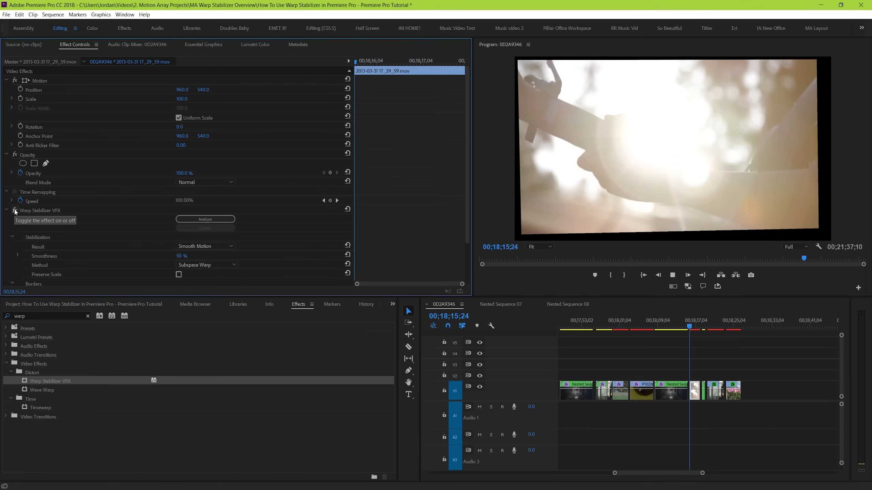
key("space")
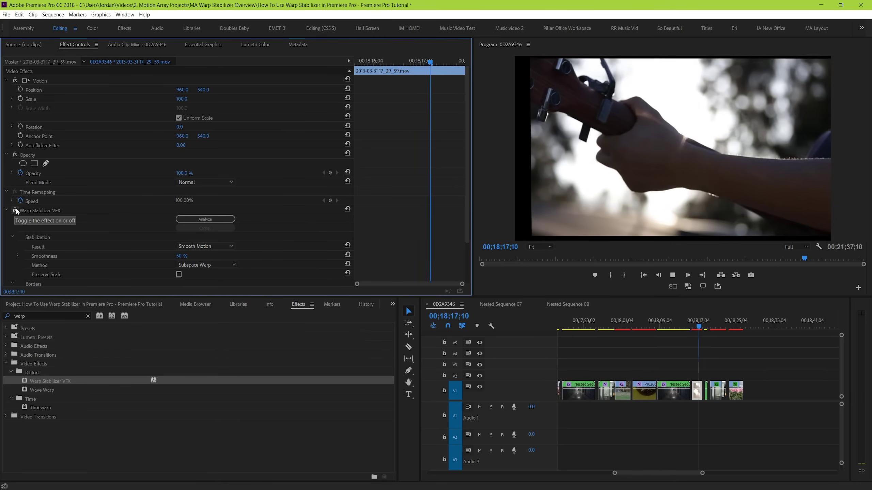
key("space")
- Keep Subspace Warp as the stabilization method
scroll(401, 234, "down", 2)
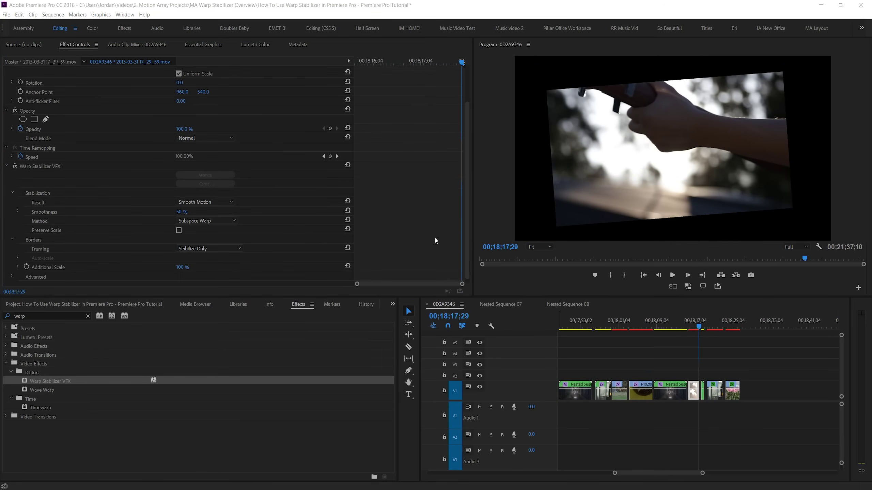
left_click(217, 220)
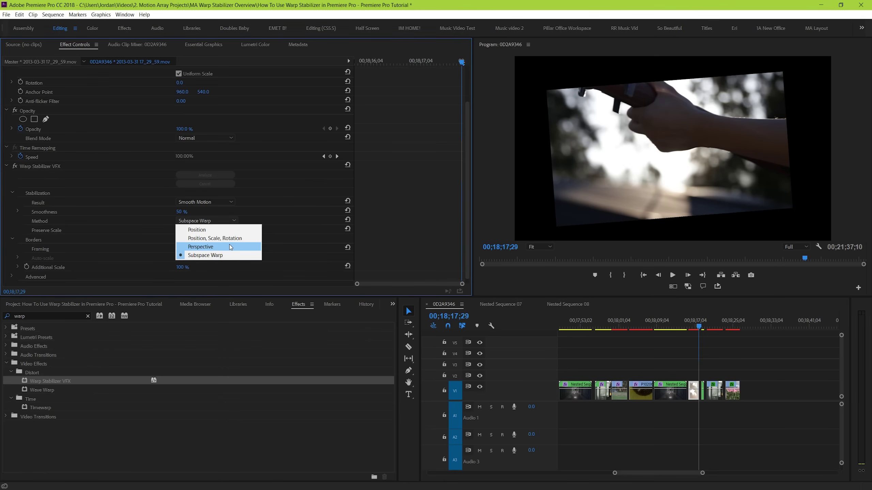
left_click(223, 255)
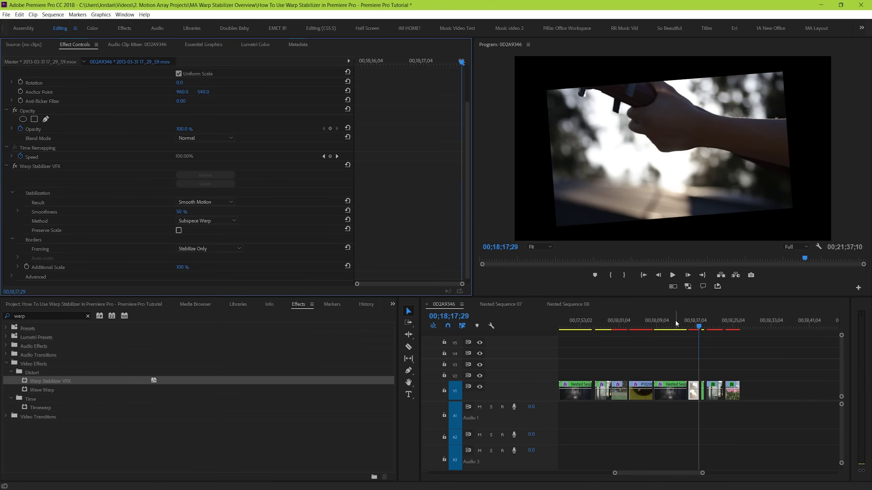
- Set the nested hallway clip's Framing to Stabilize Only and play back the result
left_click(657, 321)
left_click(666, 395)
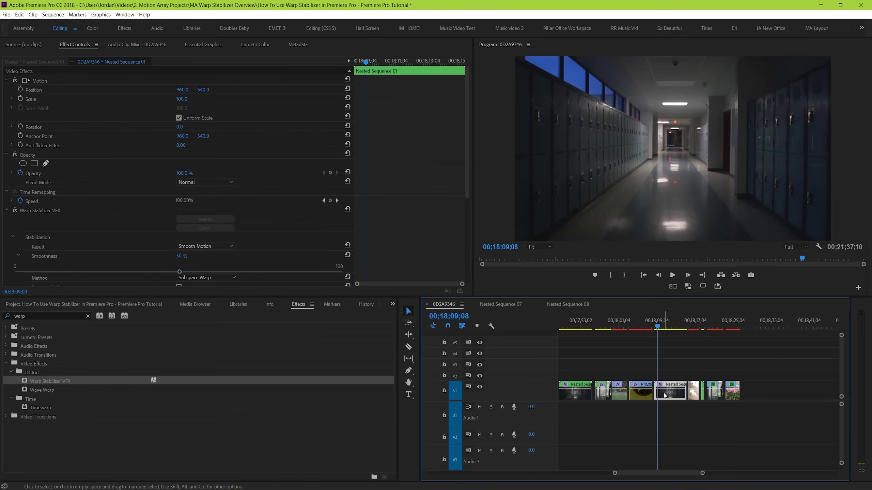
scroll(405, 157, "down", 3)
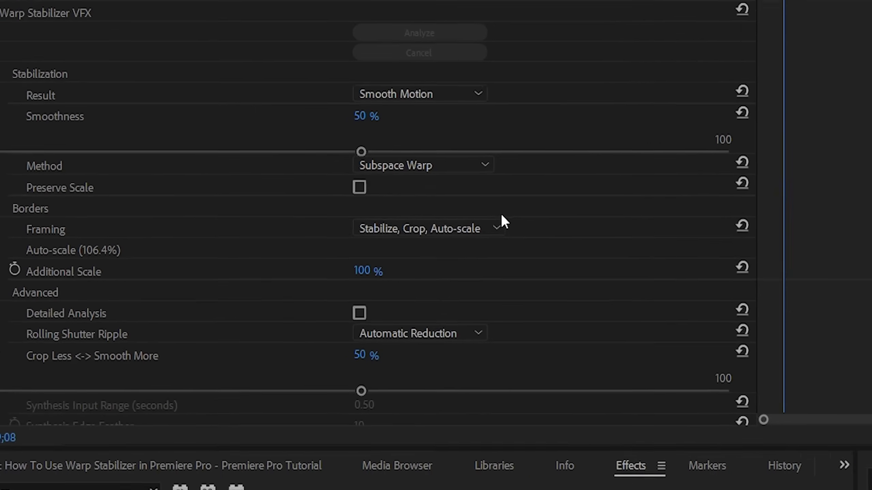
left_click(235, 201)
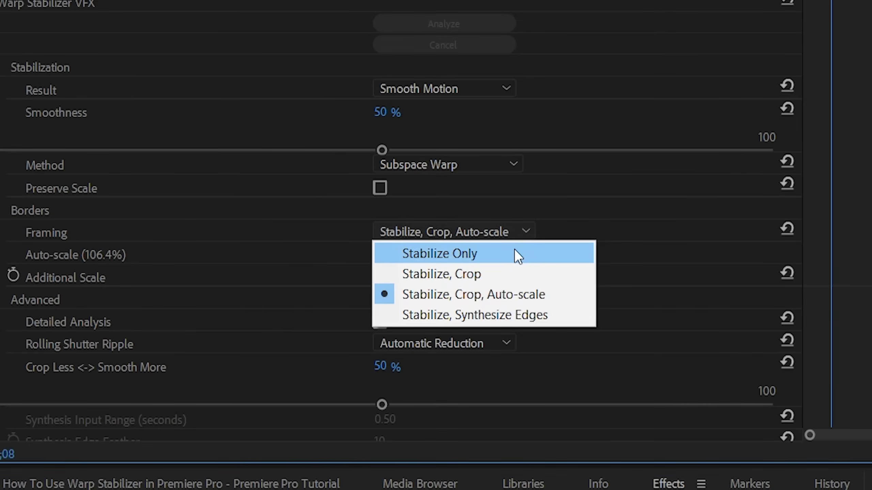
left_click(514, 253)
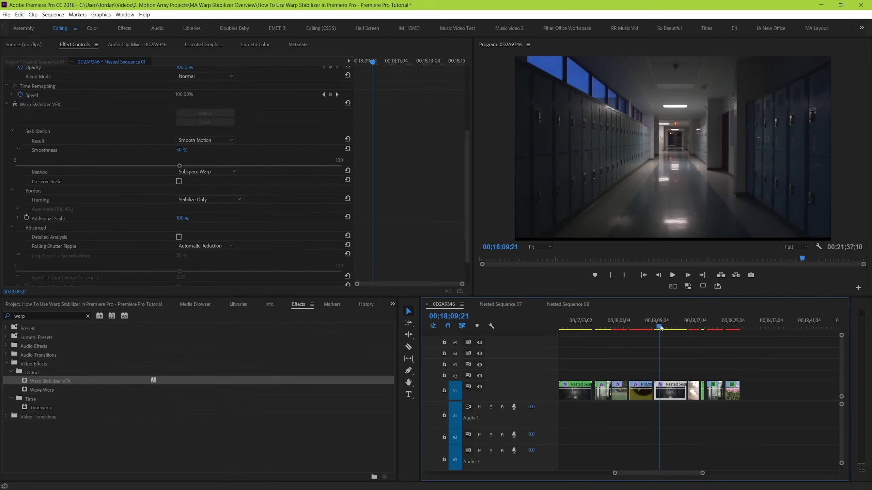
left_click_drag(660, 328, 659, 328)
key("space")
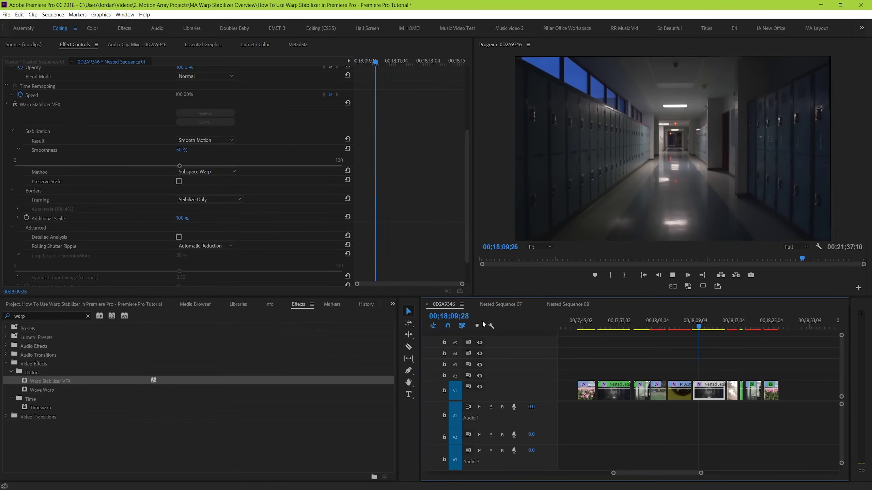
key("space")
- Try Additional Scale at 79%, then undo it back to 100%
scroll(416, 244, "down", 2)
left_click(17, 185)
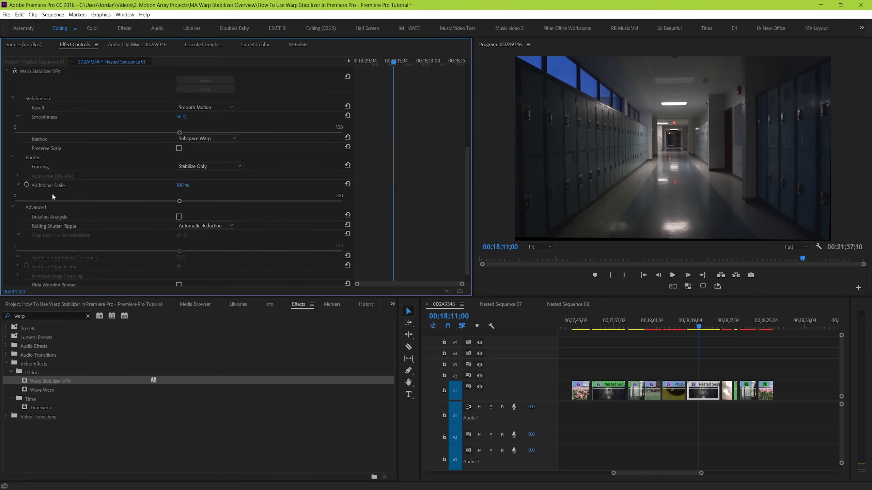
left_click_drag(179, 202, 143, 201)
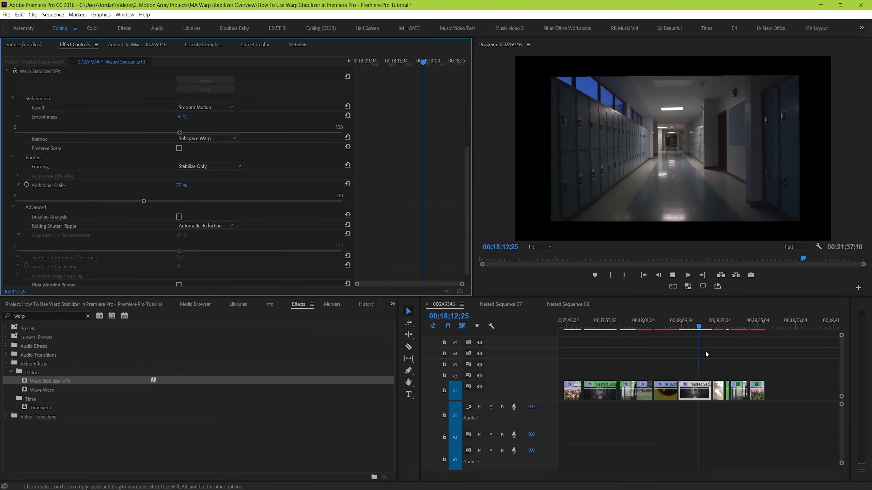
key("space")
key("ctrl+z")
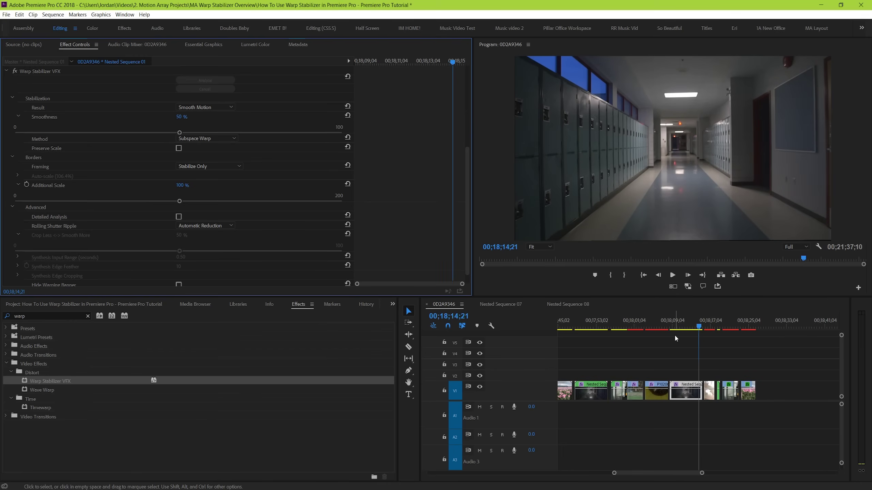
- Preview Stabilize, Crop framing, briefly trying a larger scale and undoing it
left_click(223, 168)
left_click(223, 183)
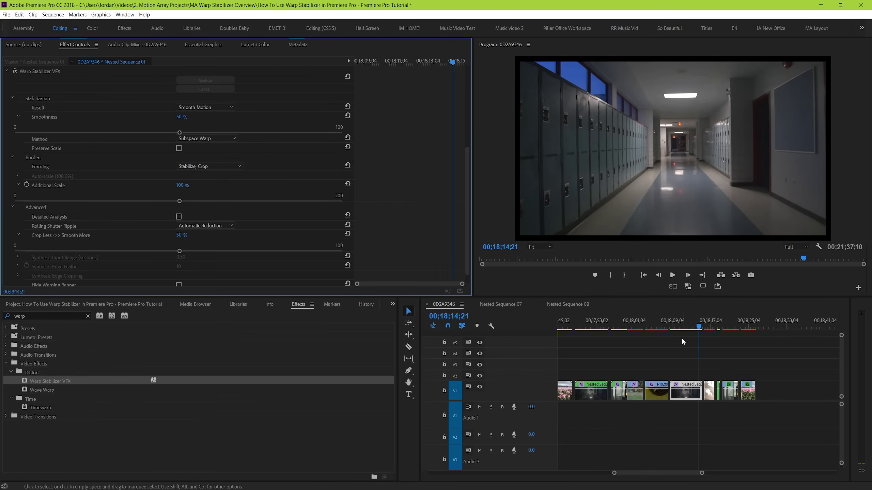
left_click(673, 326)
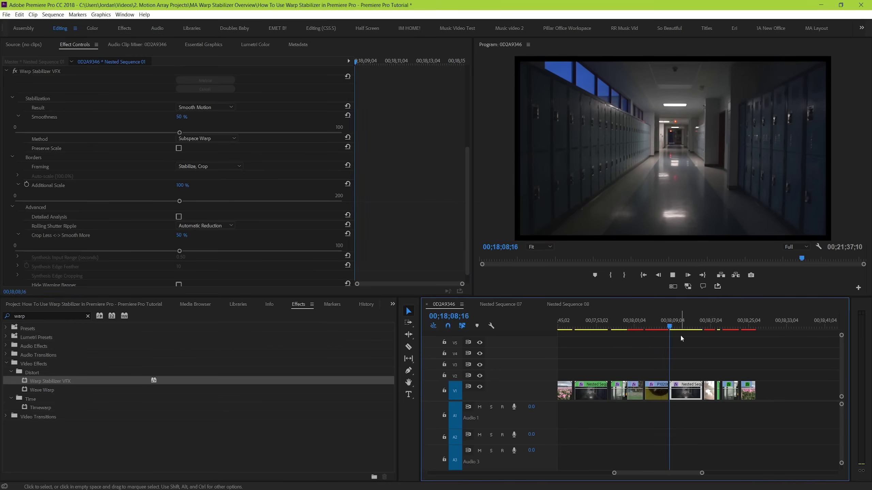
key("space")
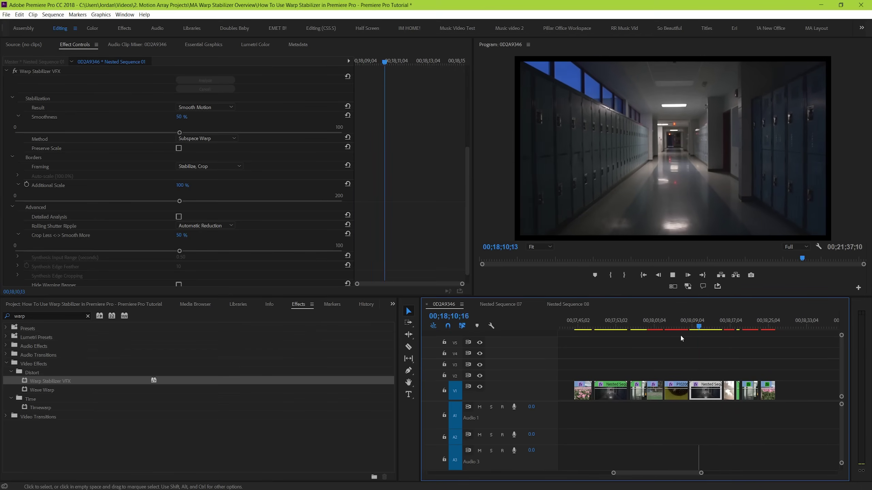
key("space")
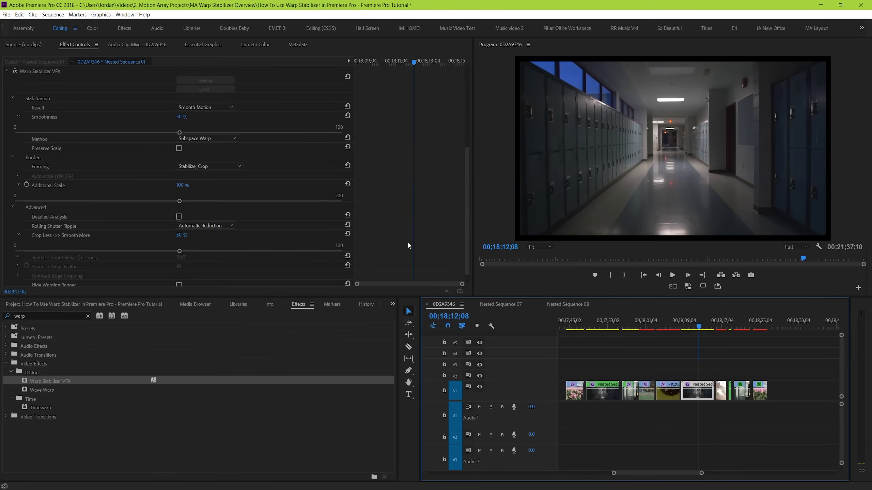
left_click_drag(187, 203, 191, 205)
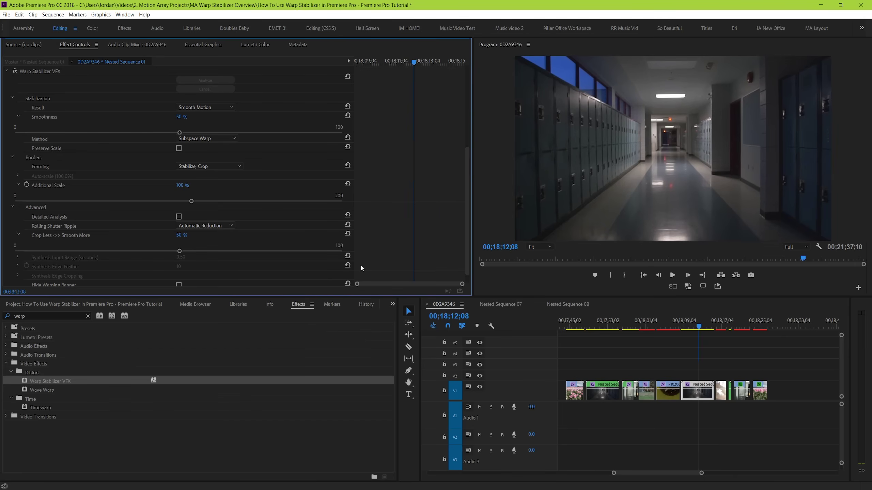
key("ctrl+z")
- Switch framing to Stabilize, Crop, Auto-scale (106.4%) and preview the hallway clip
left_click(215, 167)
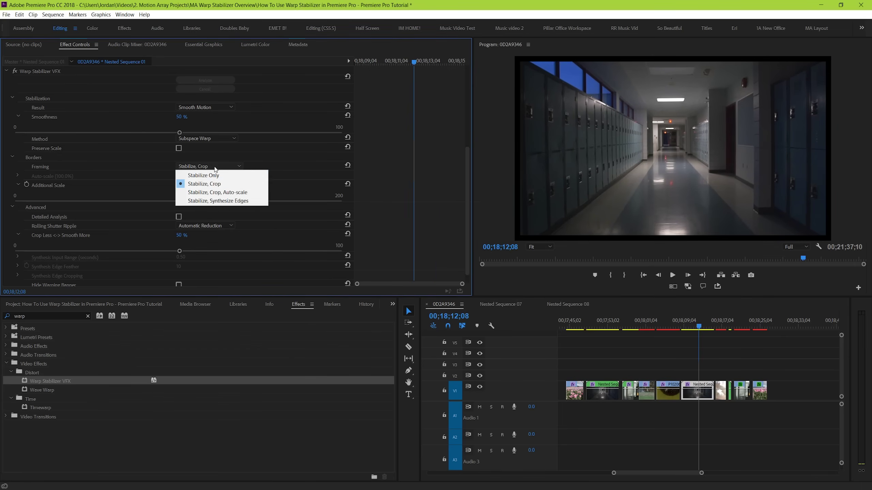
left_click(218, 193)
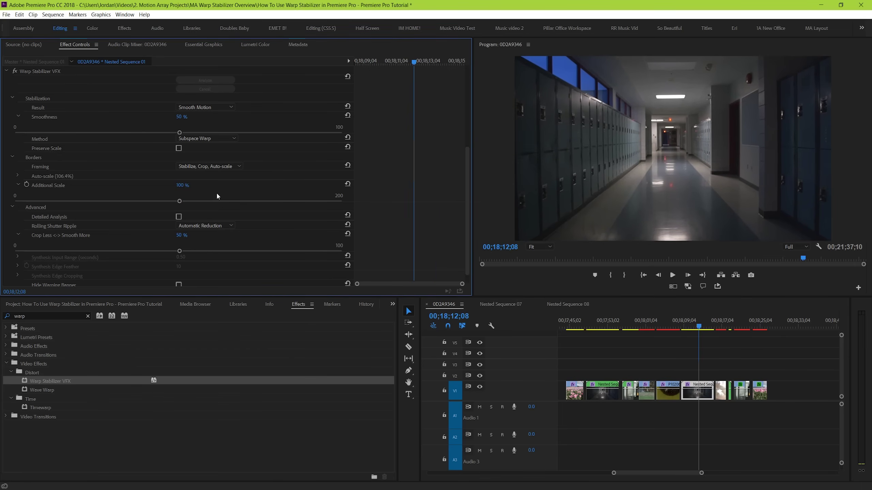
left_click_drag(692, 326, 683, 325)
key("space")
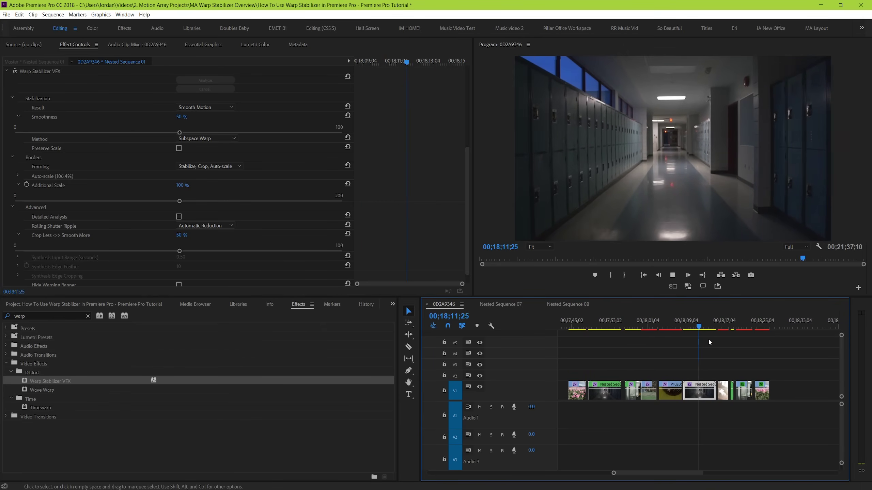
key("space")
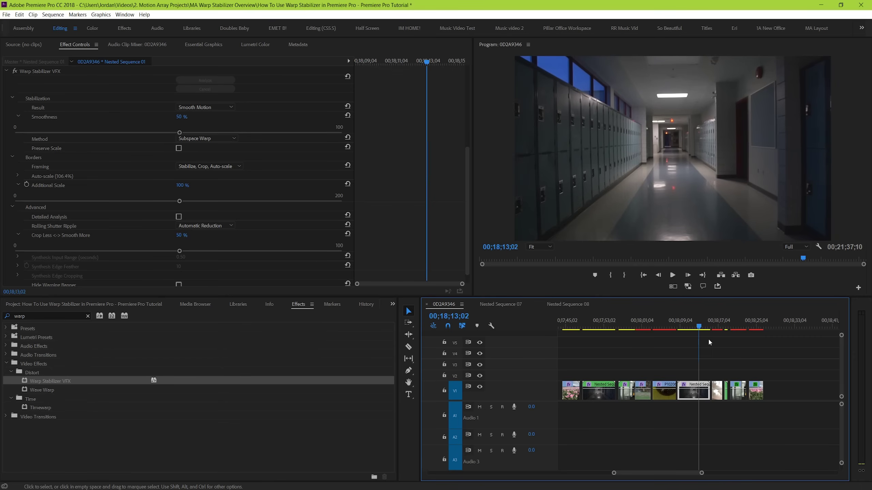
left_click_drag(699, 327, 681, 327)
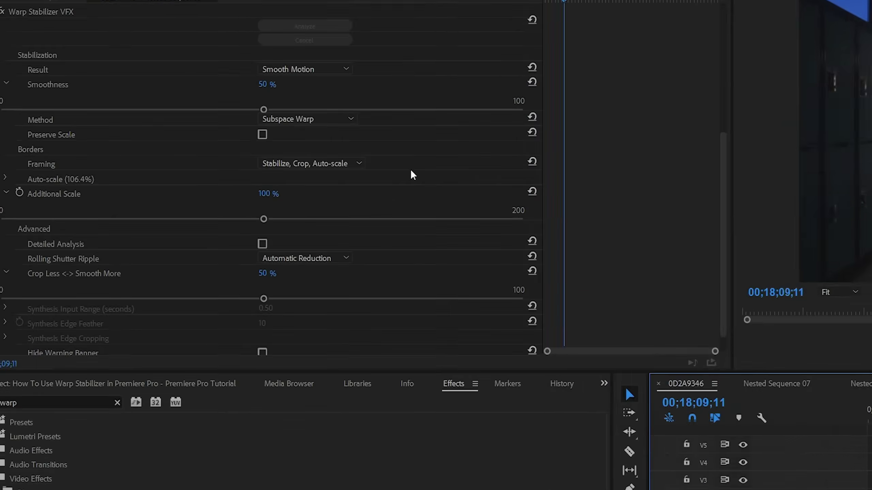
- Set framing to Stabilize, Synthesize Edges, save the project, and lower Additional Scale to 90%
left_click(227, 166)
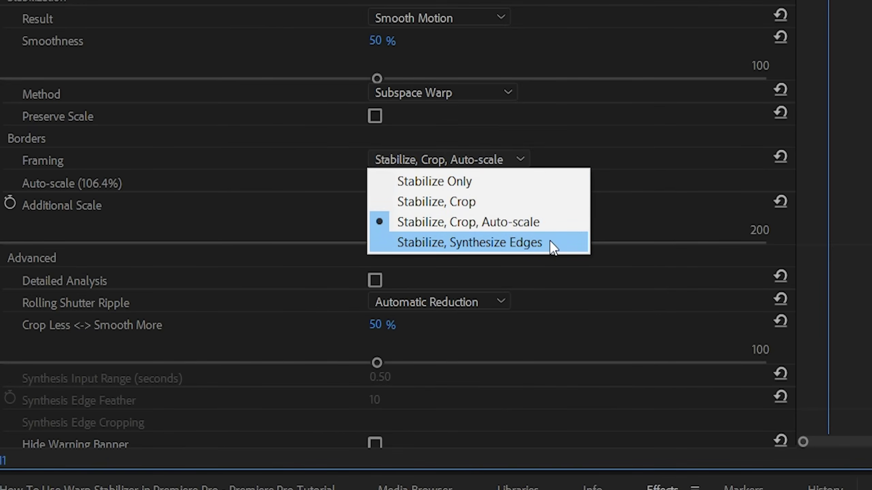
left_click(550, 240)
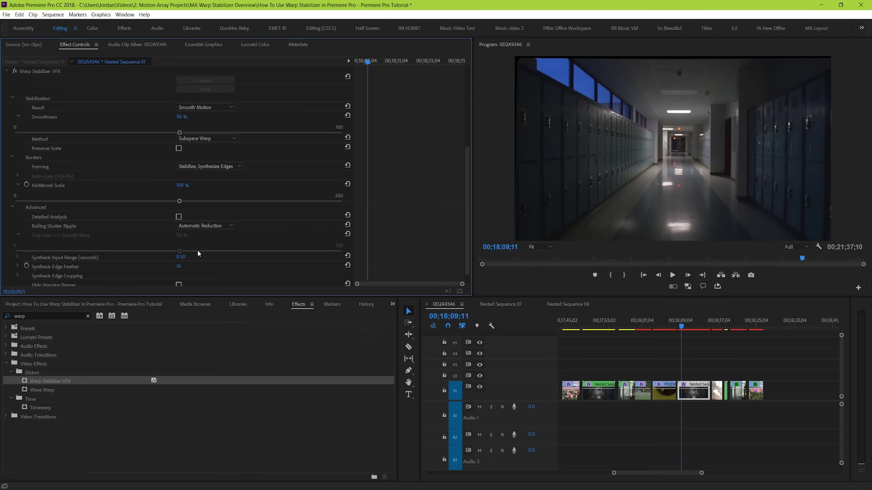
key("ctrl+s")
left_click(162, 202)
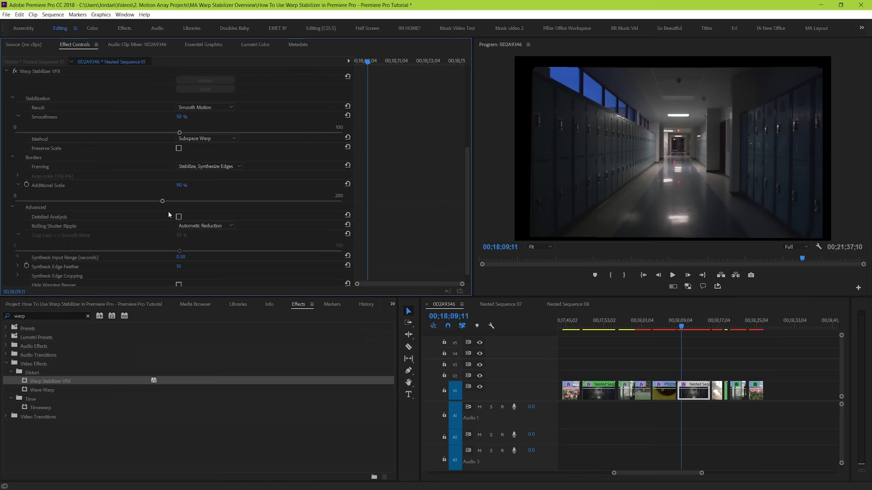
- Return framing to Stabilize, Crop, Auto-scale and set Maximum Scale to 109%, after trying 106%
left_click(227, 167)
left_click(228, 192)
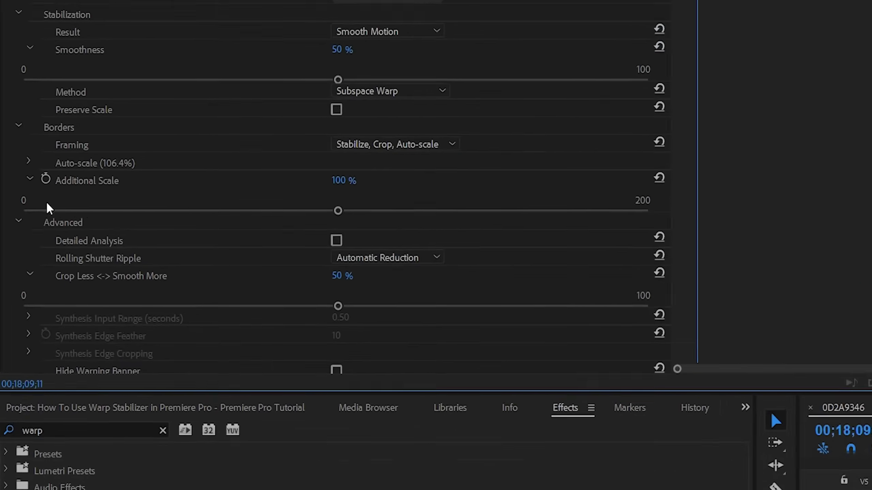
left_click(18, 175)
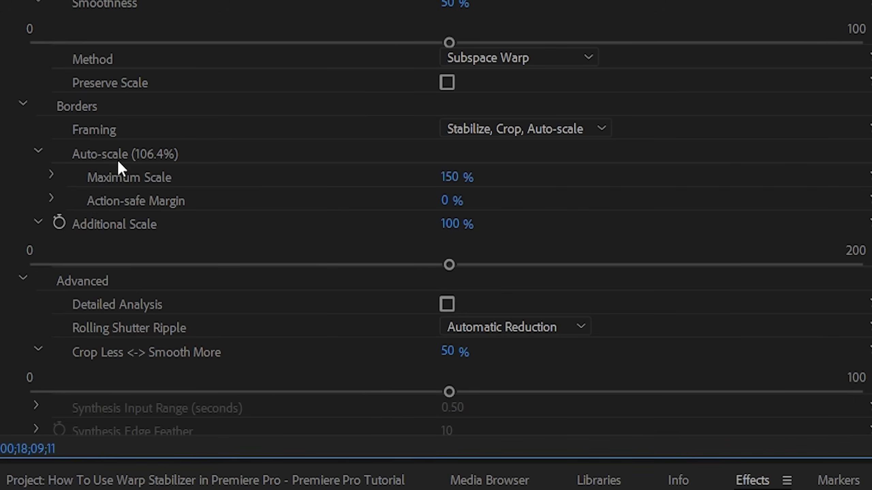
left_click(454, 177)
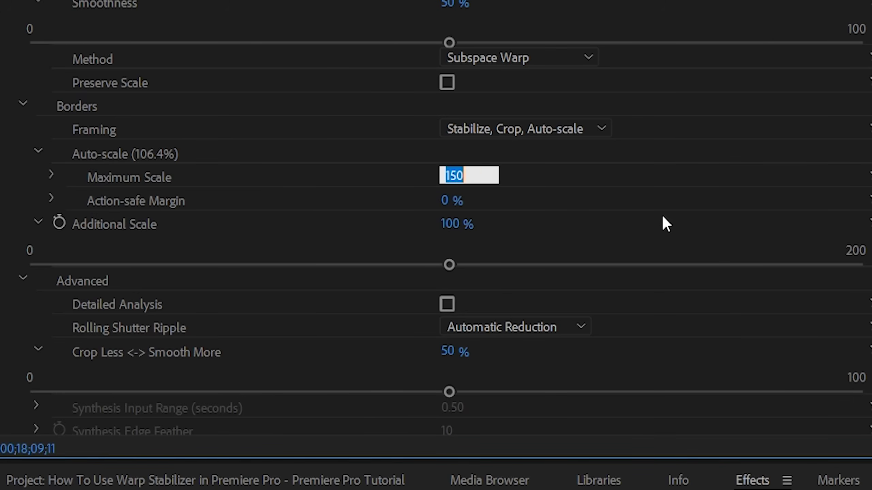
type("106")
key("Return")
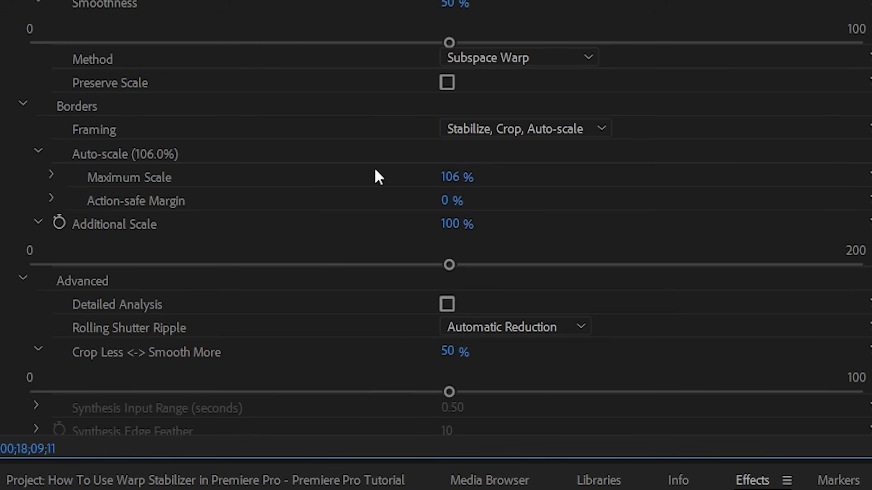
left_click(450, 182)
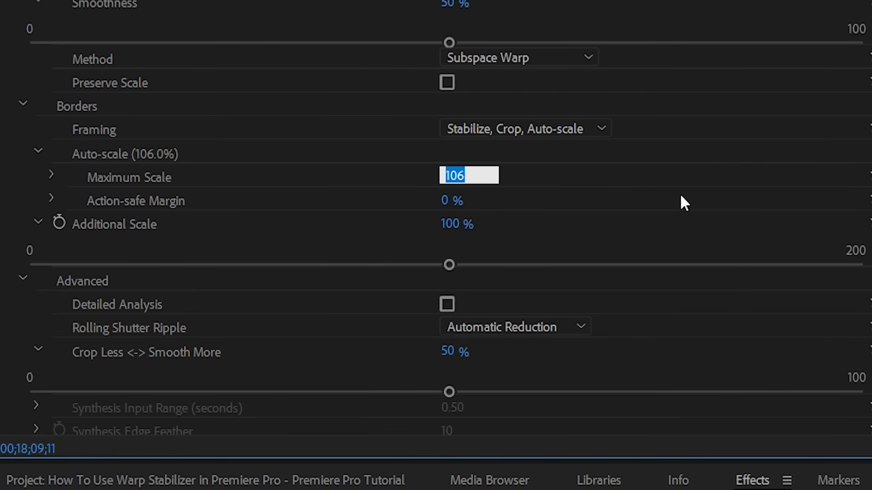
type("109")
key("Return")
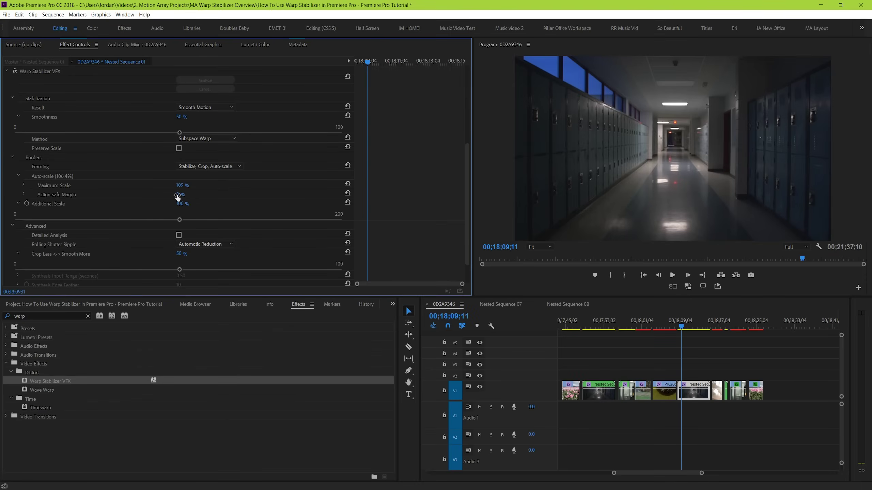
left_click_drag(177, 196, 188, 194)
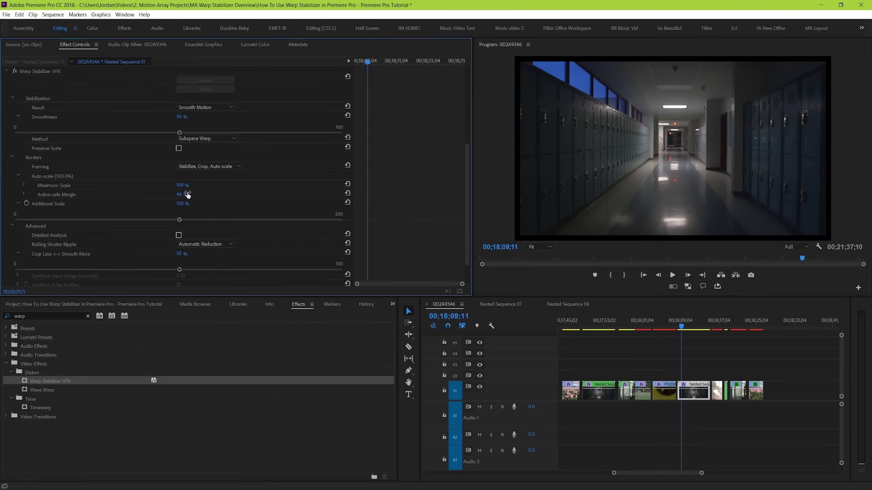
left_click_drag(187, 194, 208, 185)
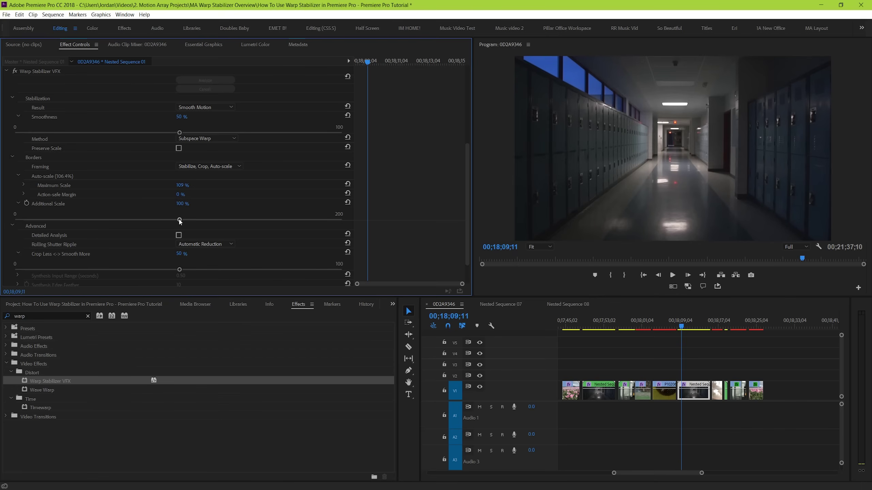
left_click_drag(178, 220, 120, 225)
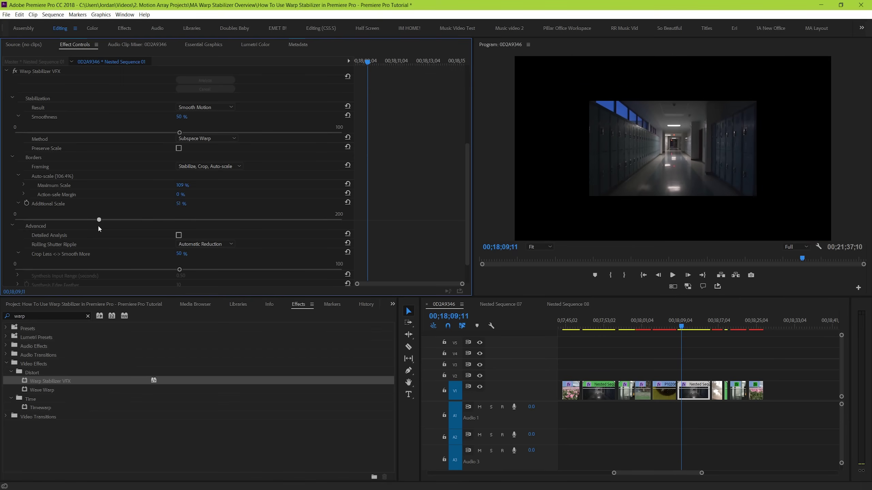
key("ctrl+z")
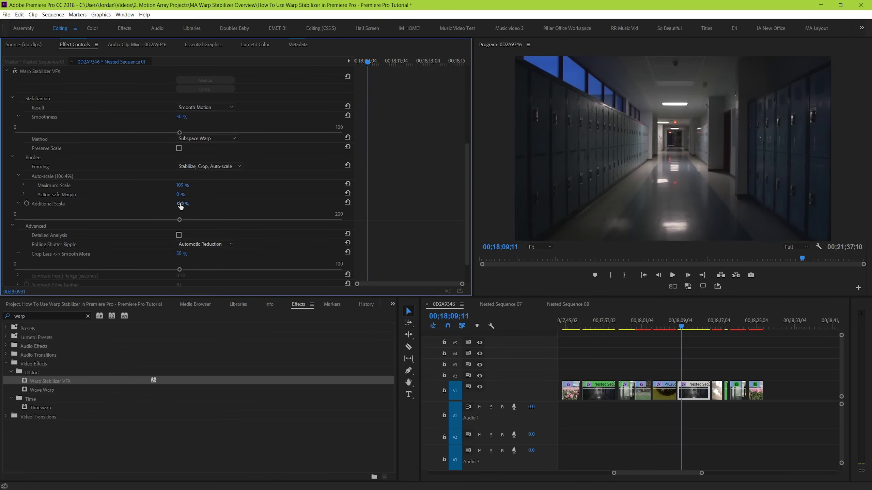
- Collapse Borders and Stabilization, enable Detailed Analysis, and play the hallway clip from its start
left_click(11, 156)
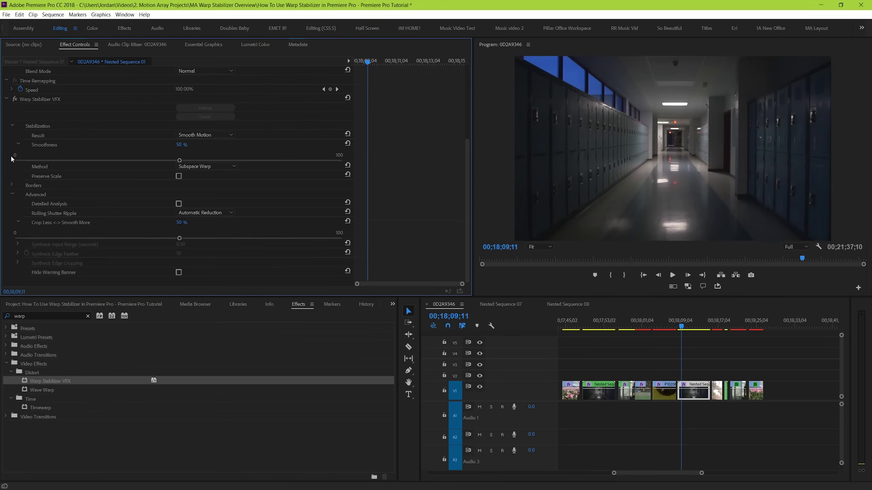
left_click(12, 126)
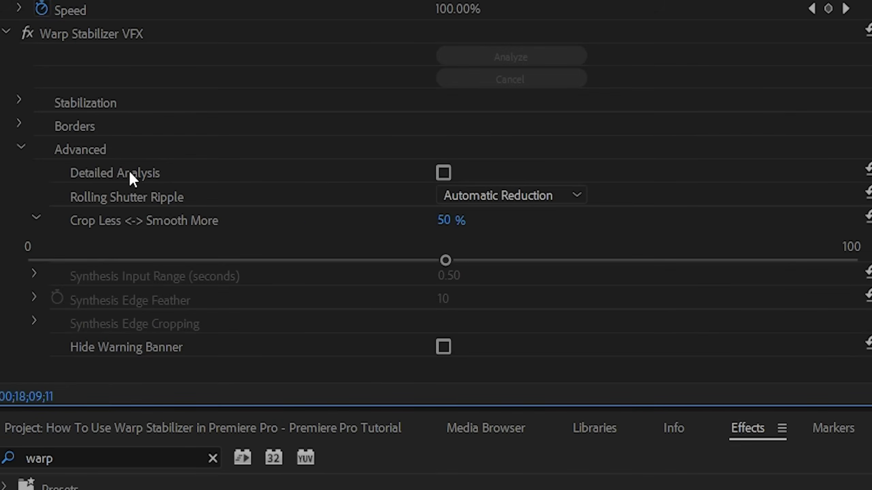
left_click(443, 174)
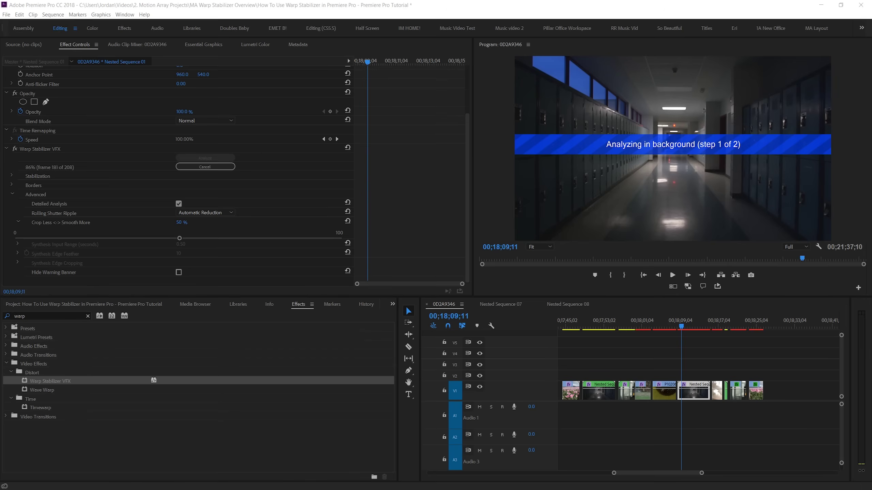
left_click(718, 406)
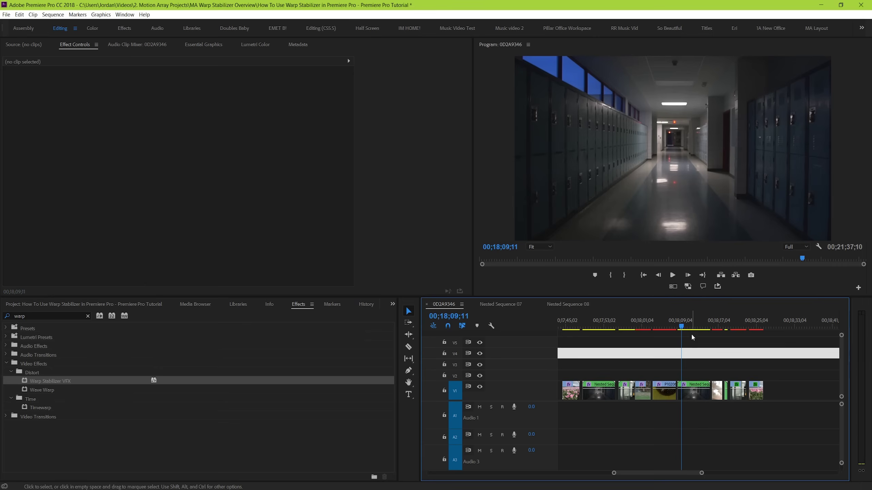
key("Up")
key("space")
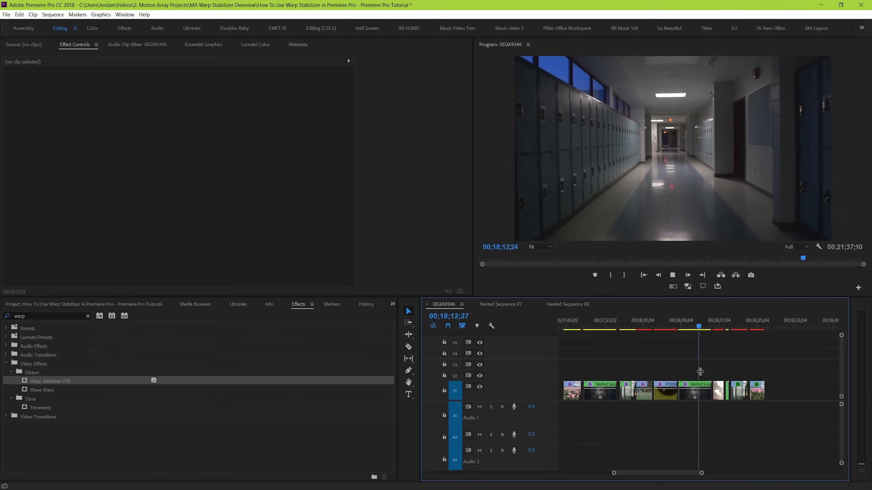
- Leave Rolling Shutter Ripple on Automatic Reduction, then move the playhead to the city skyline shot
key("space")
left_click(692, 397)
left_click(672, 326)
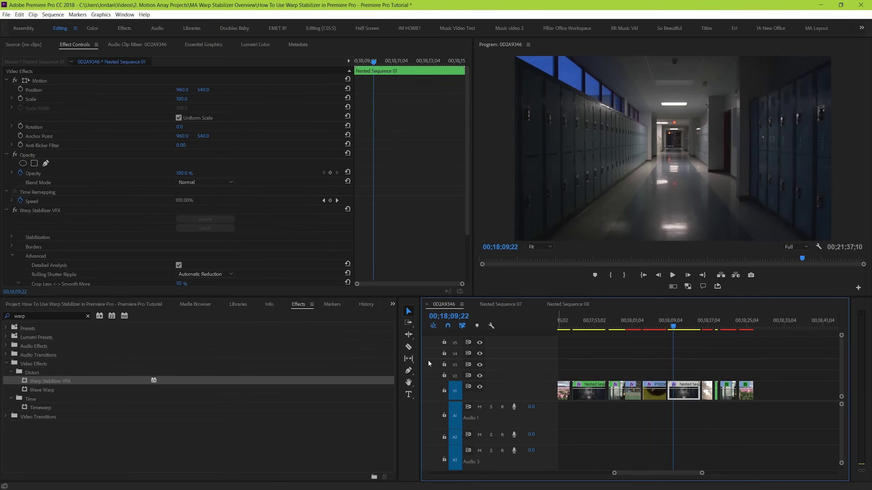
scroll(304, 231, "down", 2)
left_click(227, 231)
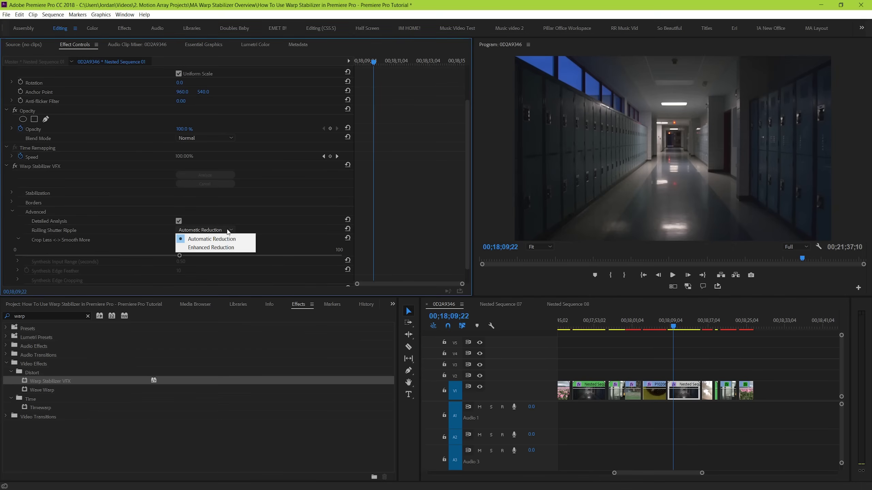
left_click(250, 230)
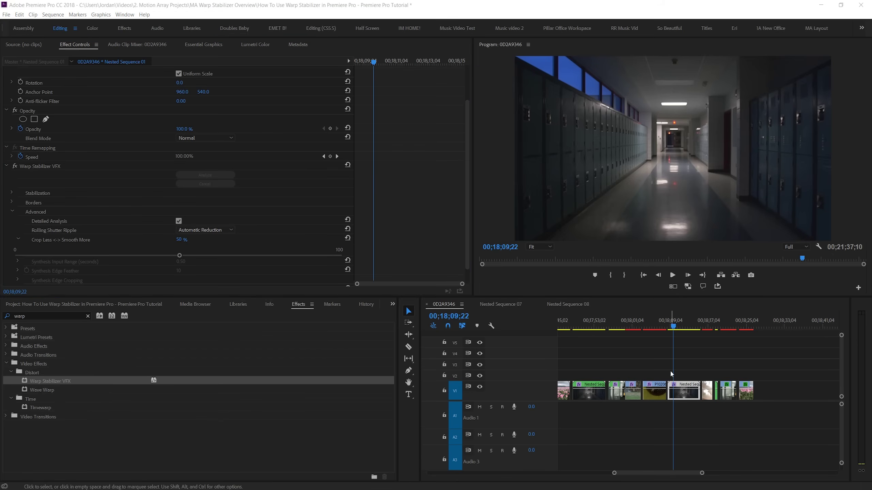
left_click(715, 326)
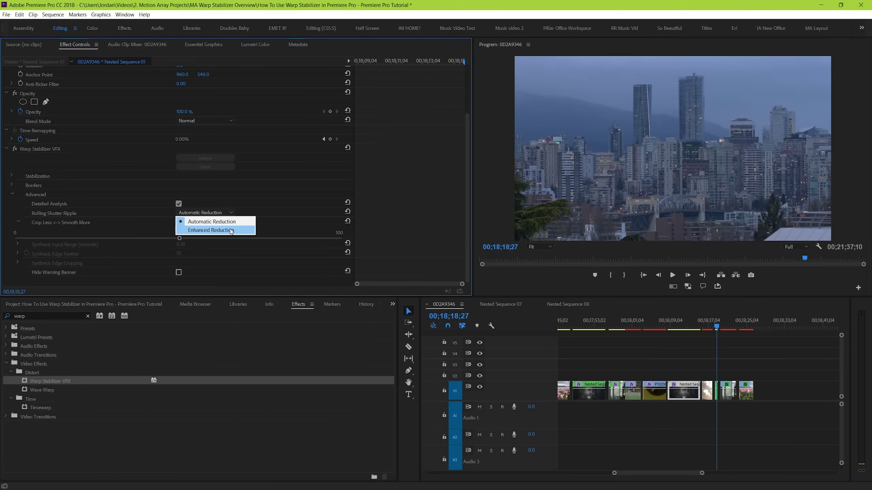
- Set Crop Less <-> Smooth More to 0% and play the hallway clip
left_click(289, 213)
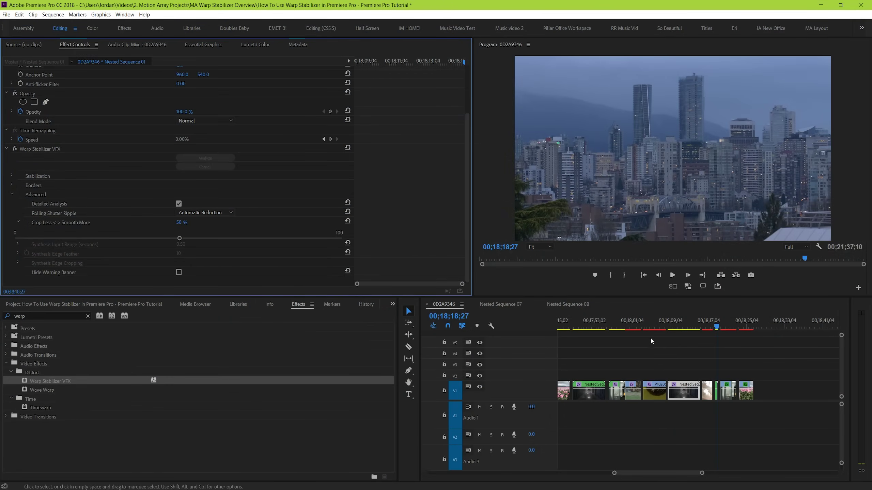
left_click(680, 322)
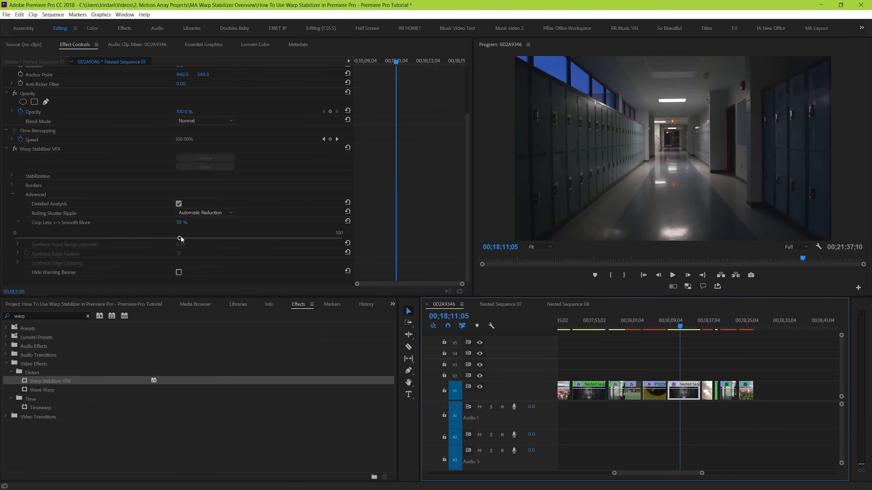
left_click_drag(181, 237, 26, 243)
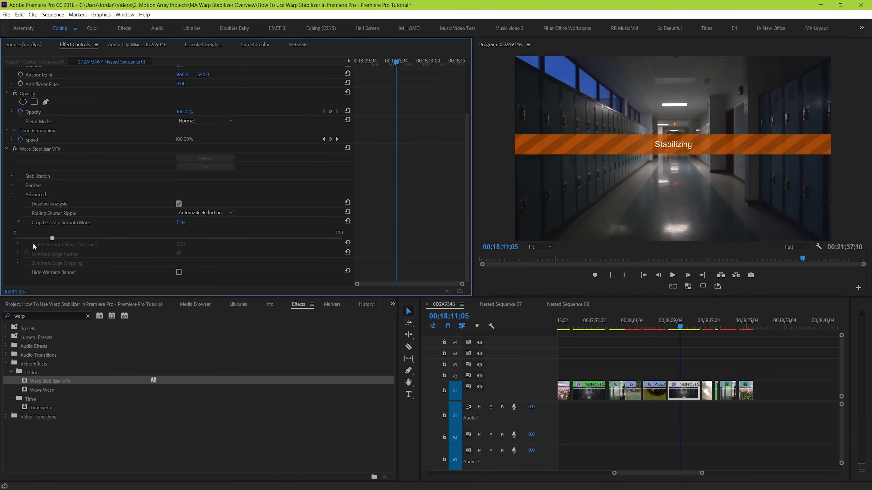
left_click(673, 326)
key("space")
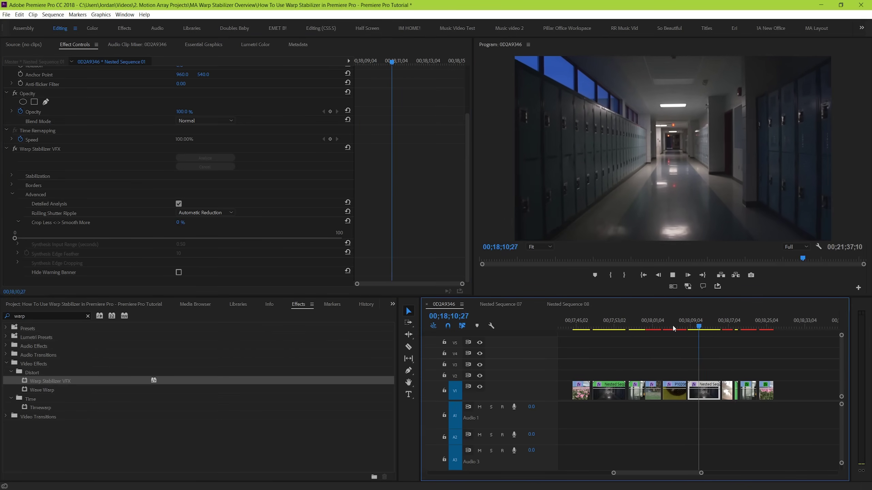
- Preview Crop Less <-> Smooth More at 75%, then settle on 50%
left_click_drag(14, 238, 261, 241)
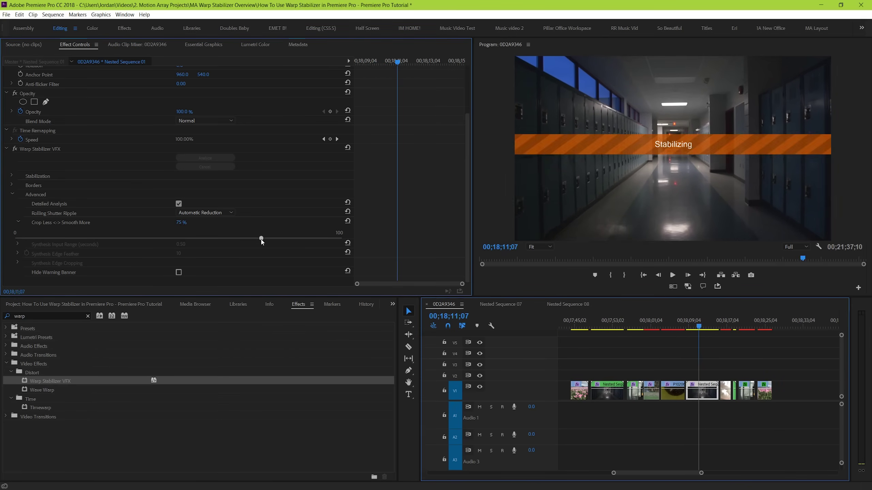
left_click(694, 322)
key("space")
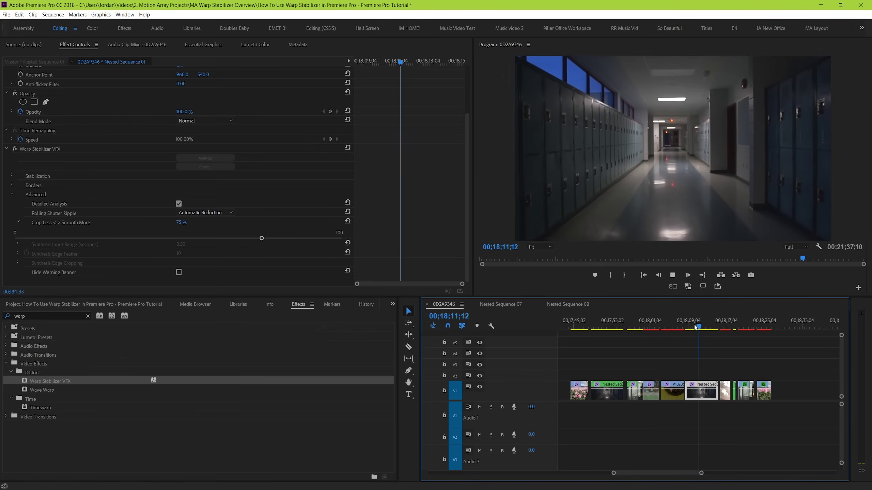
key("space")
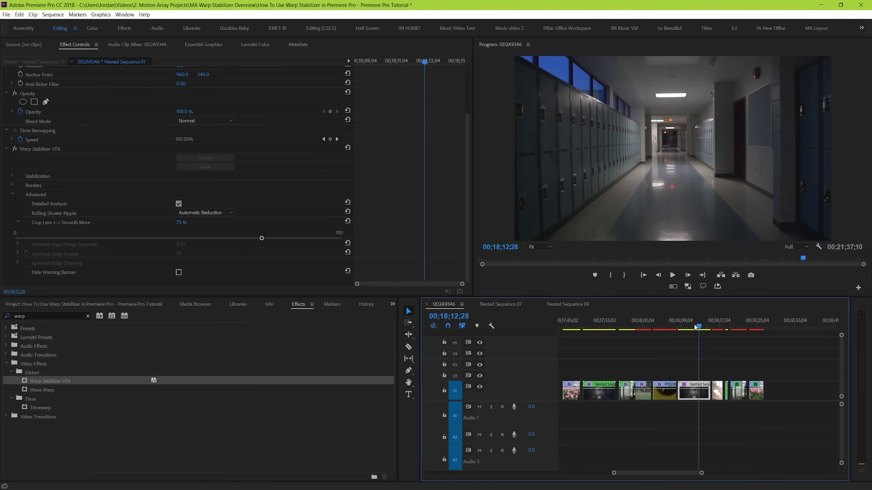
left_click(181, 222)
type("50")
key("Return")
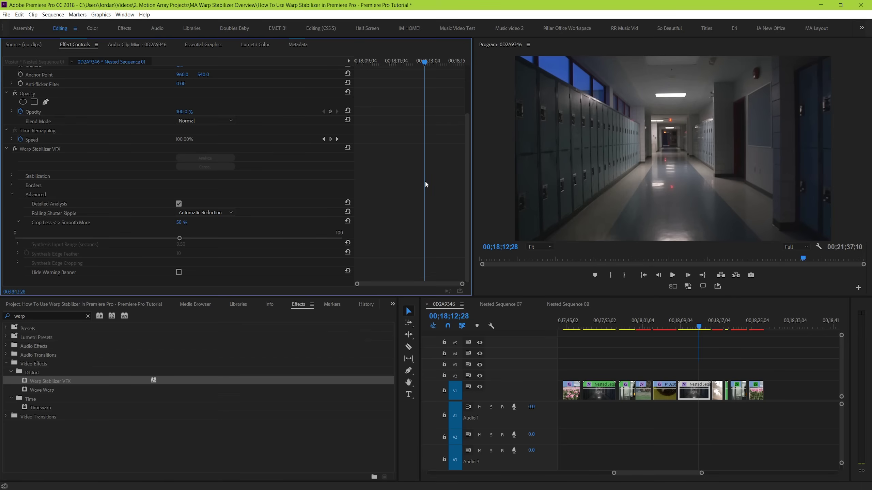
- Set framing to Stabilize, Synthesize Edges with Input Range 0.50 and Edge Feather 50
left_click(11, 186)
left_click(211, 194)
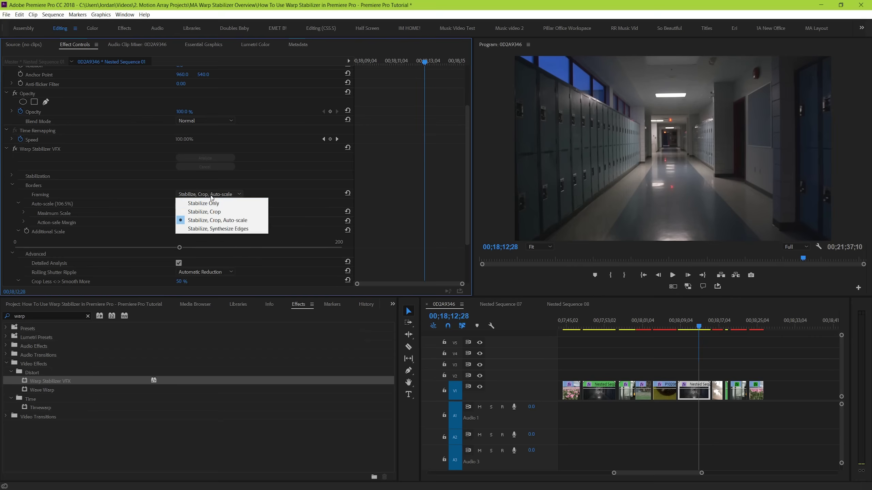
left_click(212, 229)
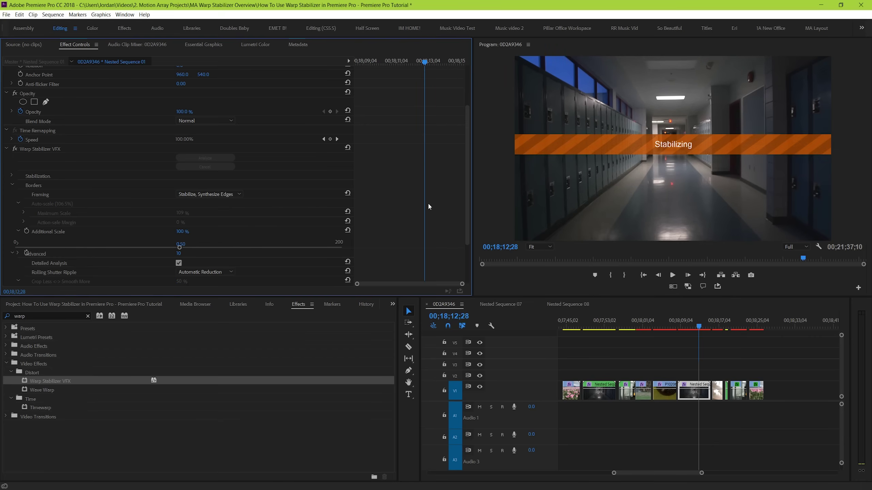
scroll(428, 206, "down", 3)
left_click(184, 246)
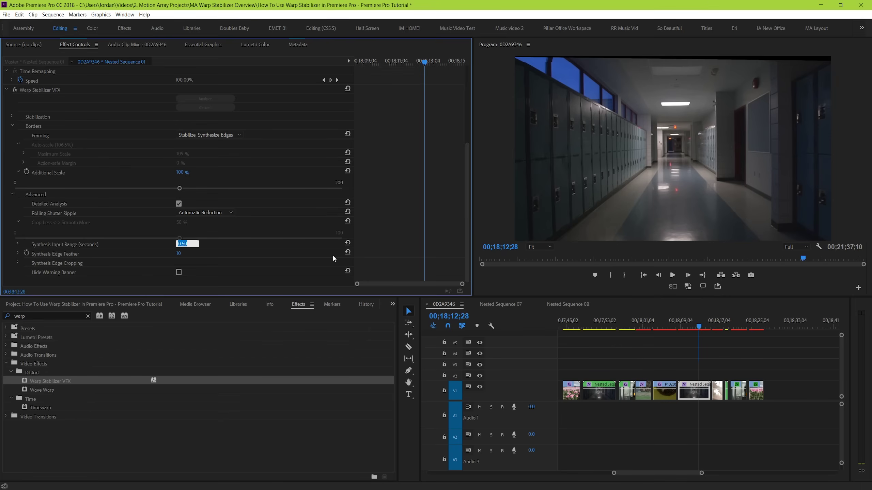
left_click(436, 247)
left_click(180, 254)
type("50")
- Set Synthesis Edge Cropping Left to 250
left_click(17, 262)
scroll(234, 259, "down", 1)
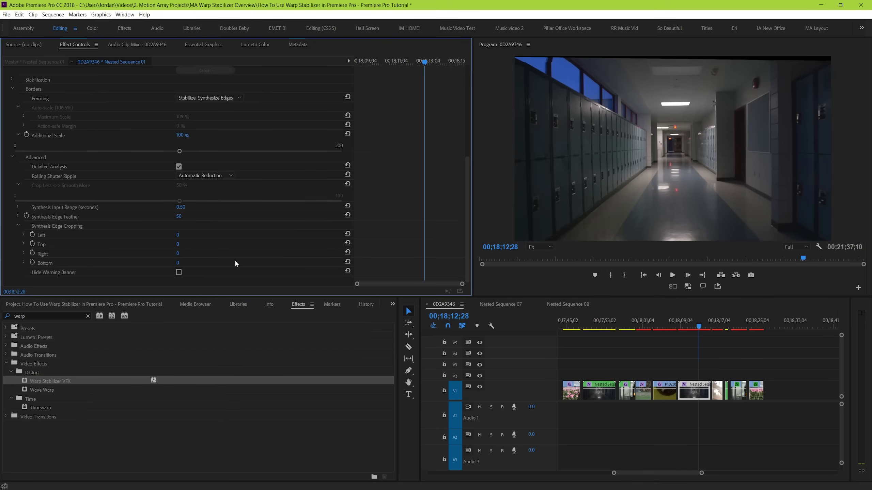
left_click(178, 235)
type("250")
key("Return")
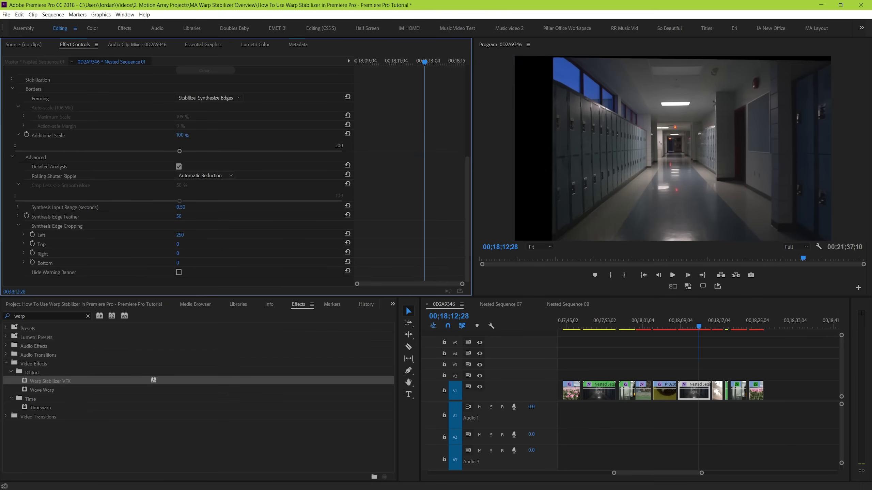
- Switch framing to Stabilize, Crop, Auto-scale and toggle Hide Warning Banner on and off repeatedly
left_click(206, 97)
left_click(206, 123)
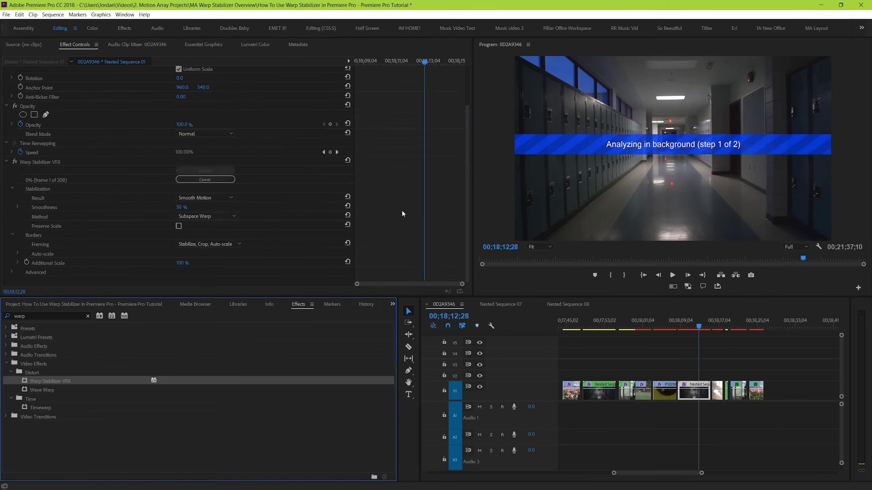
left_click(178, 273)
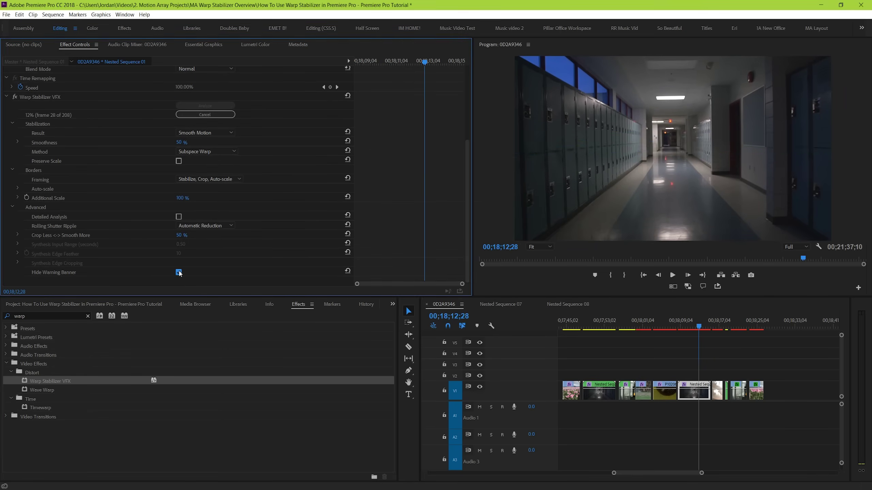
left_click(179, 273)
left_click(179, 273)
left_click(179, 272)
left_click(179, 272)
left_click(178, 272)
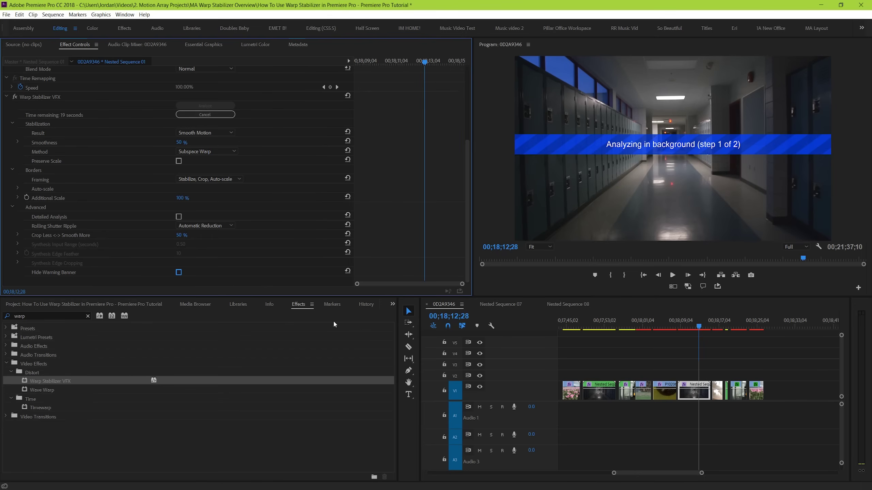
- Play through the lantern clip, check the tulip clip, then zoom the timeline in around the lantern clip
left_click(737, 326)
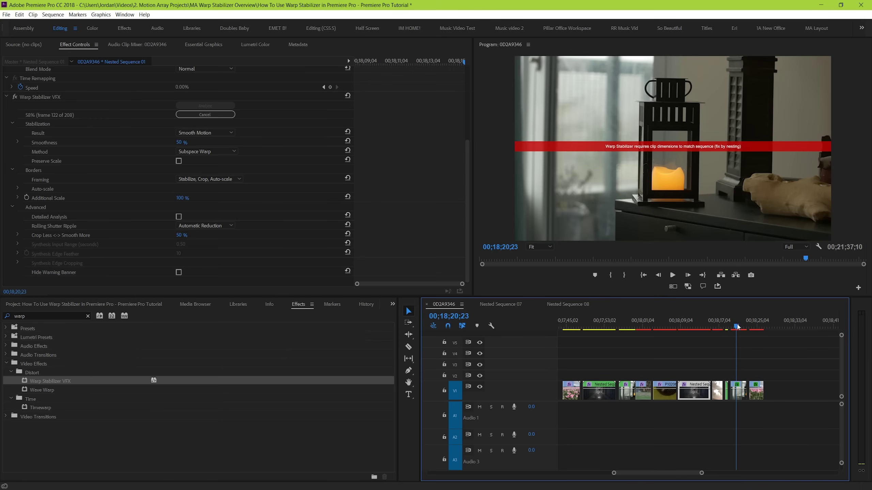
key("j")
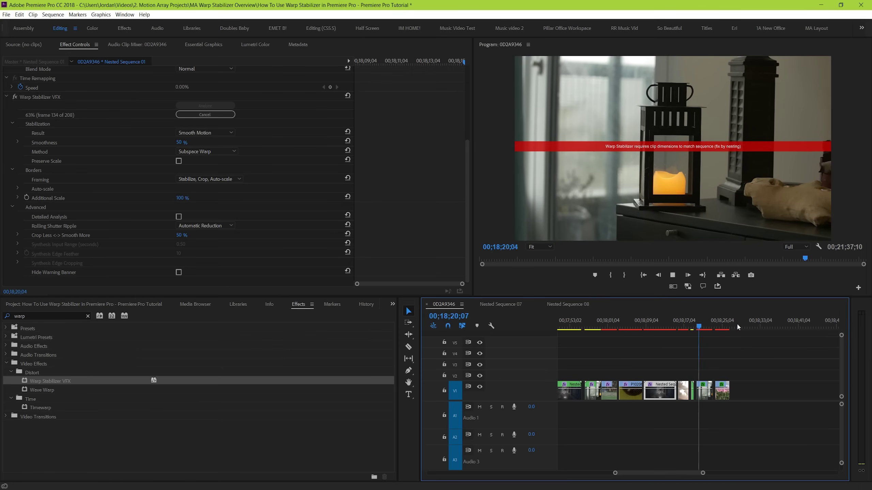
key("k")
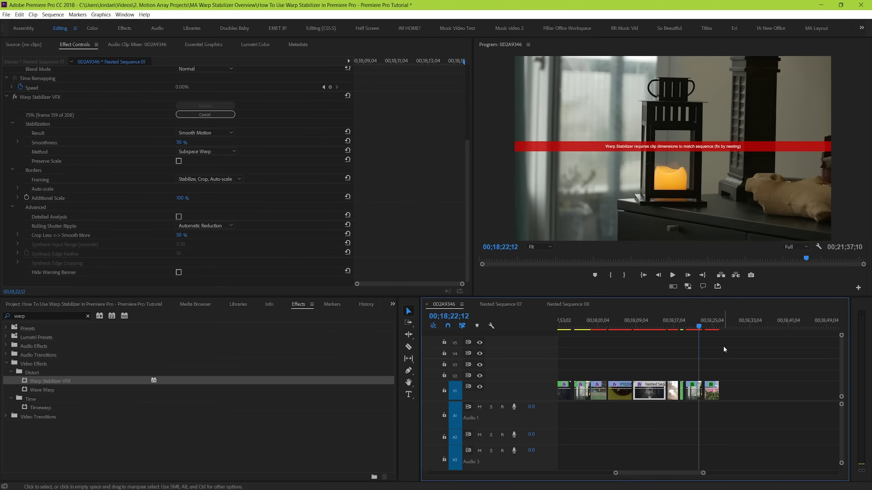
left_click(710, 324)
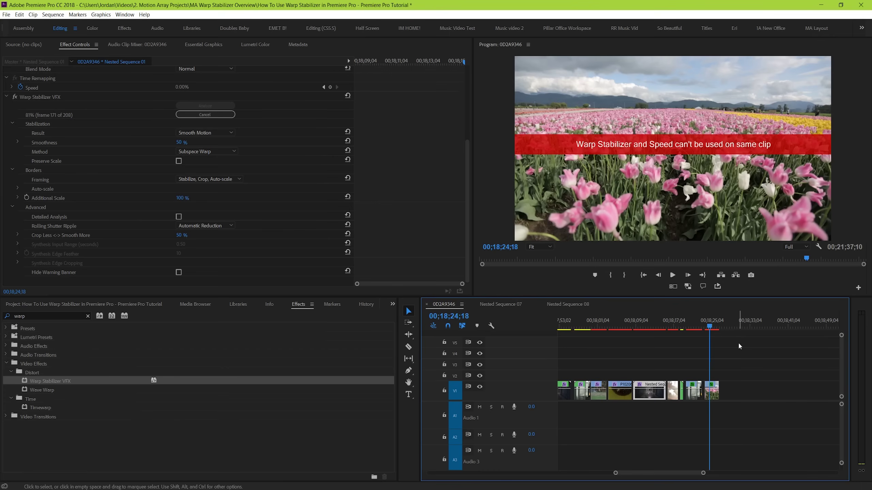
left_click(694, 327)
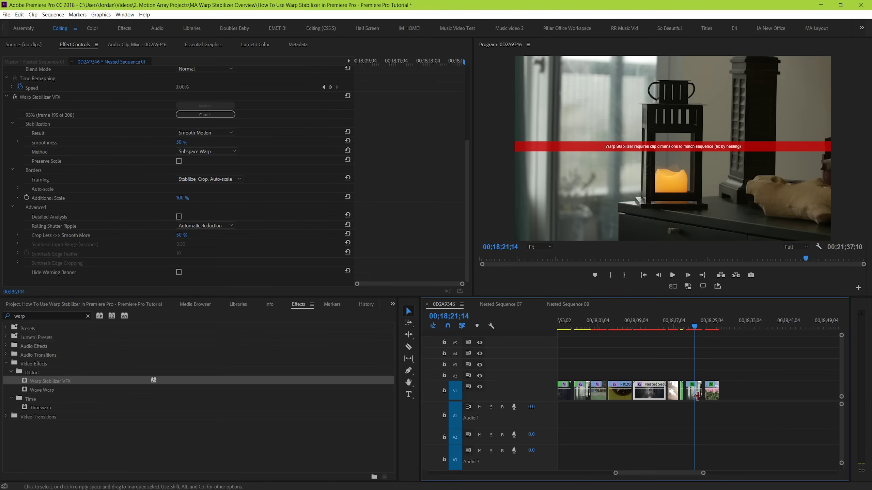
key("equal")
key("equal")
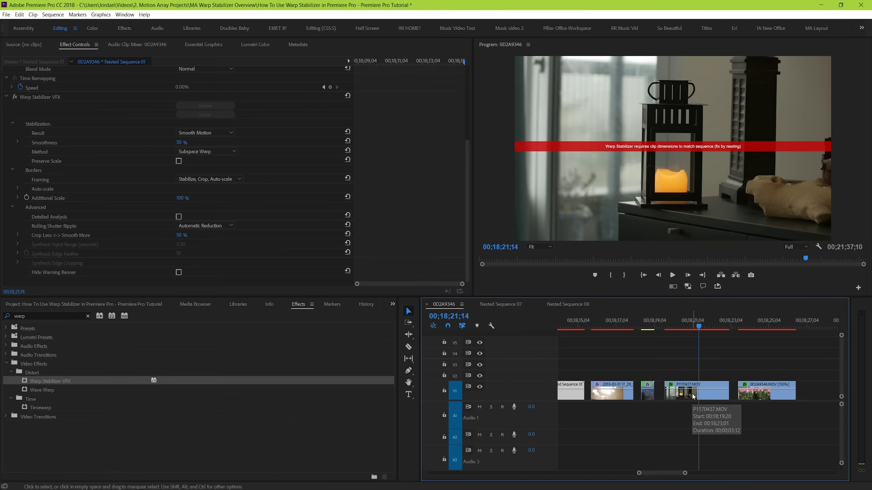
- Nest the P1170437.MOV lantern clip into a sequence named 'Lantern'
right_click(693, 396)
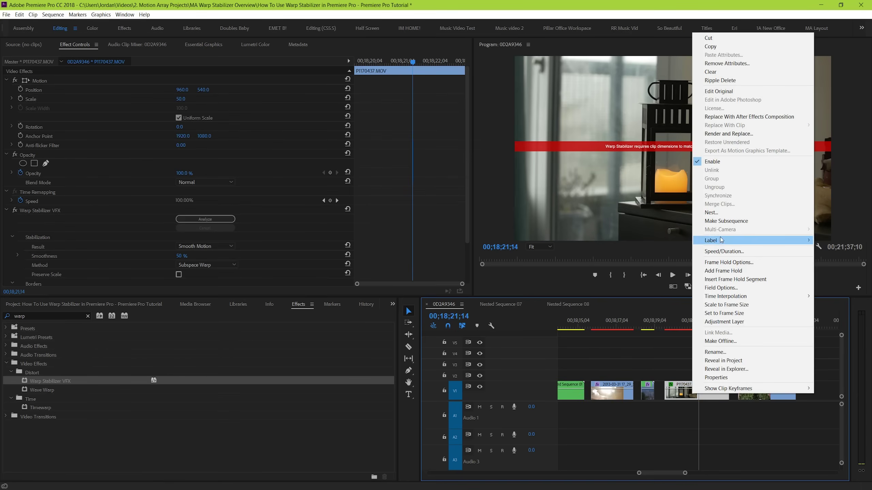
left_click(715, 214)
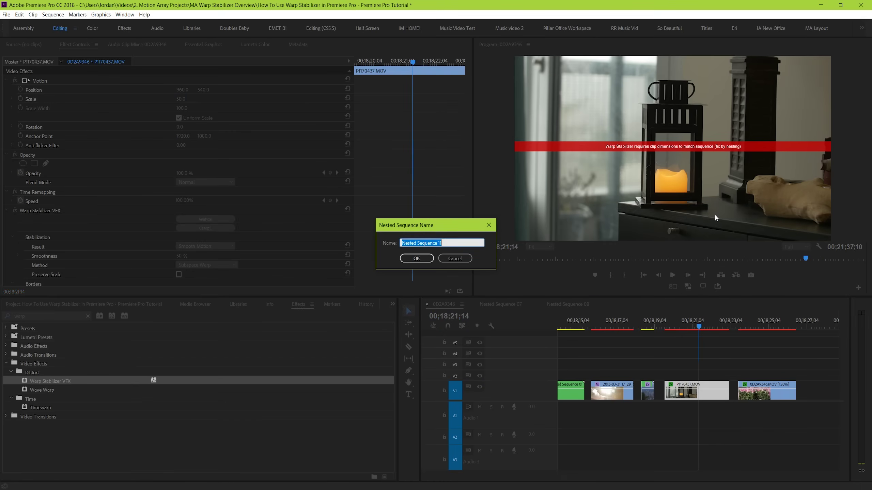
type("Lantern")
left_click(414, 260)
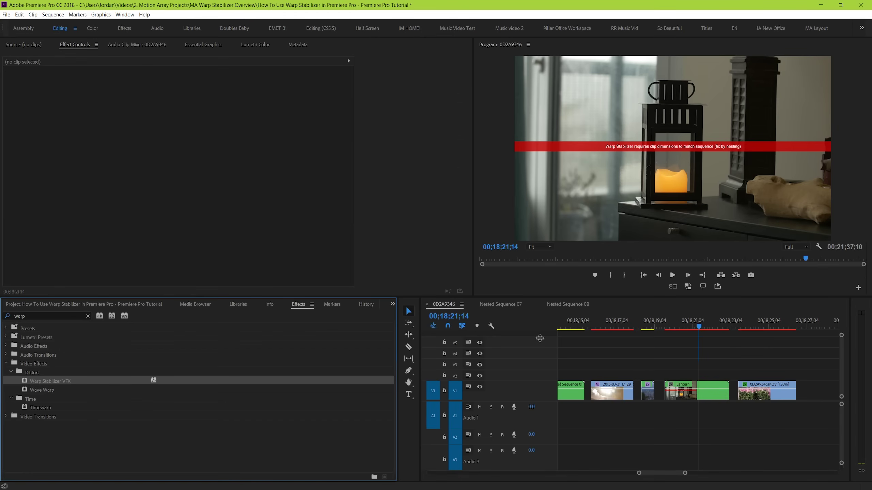
- Delete Warp Stabilizer VFX from the footage inside the Lantern nest and return to the 0D2A9346 sequence
left_click(706, 398)
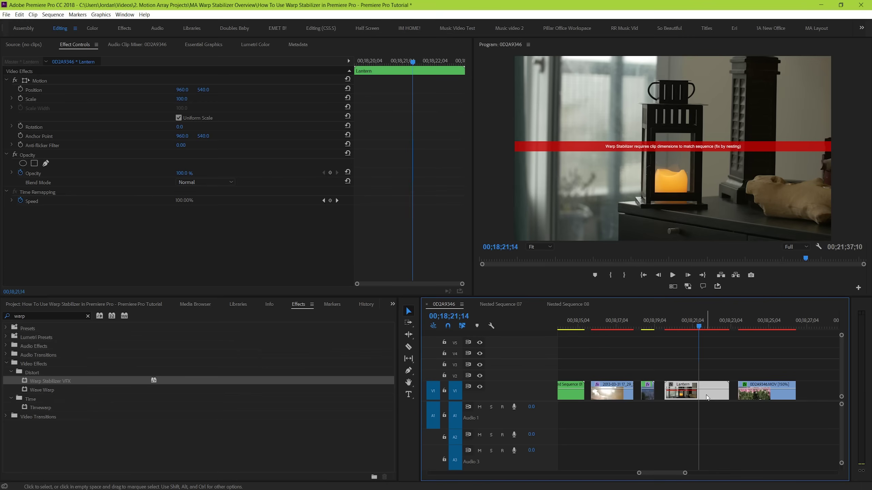
double_click(706, 395)
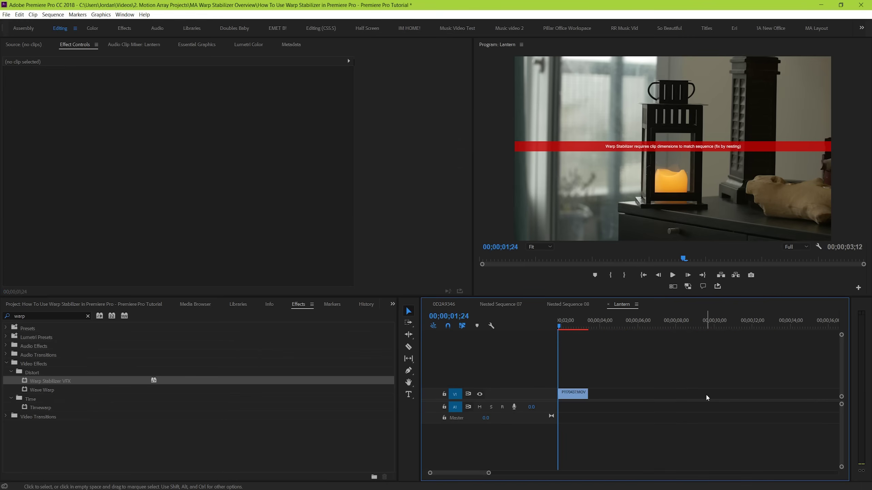
left_click(577, 394)
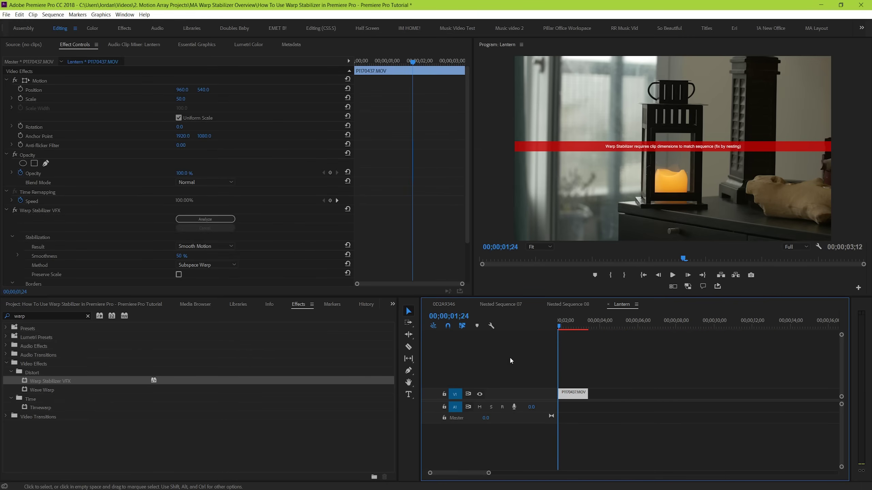
left_click(35, 214)
key("Delete")
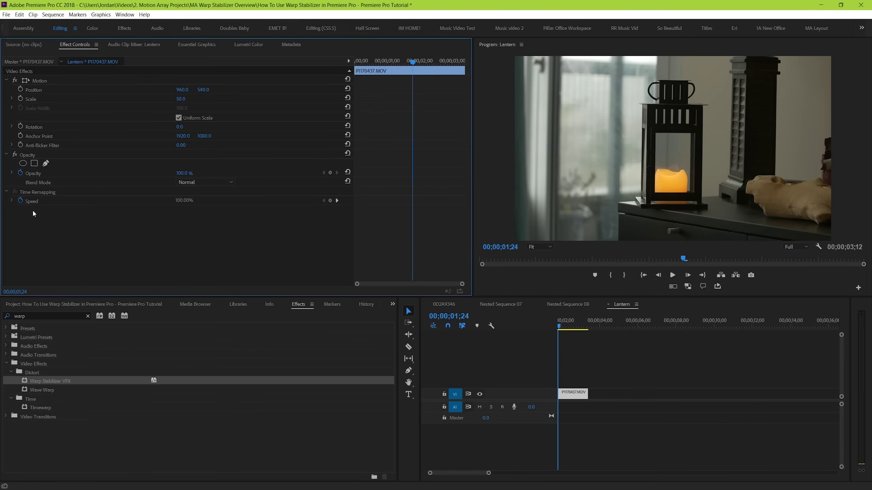
left_click(442, 304)
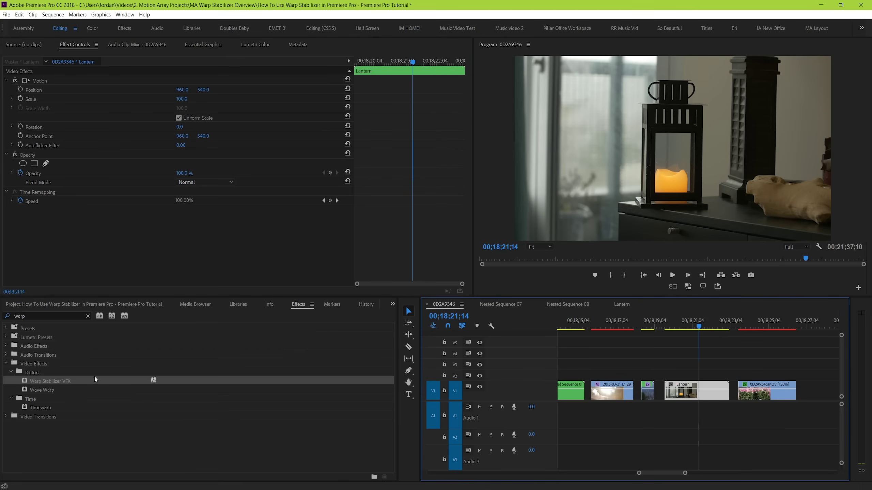
- Drag Warp Stabilizer VFX from the Effects panel onto the nested Lantern clip on V1
left_click_drag(62, 383, 683, 394)
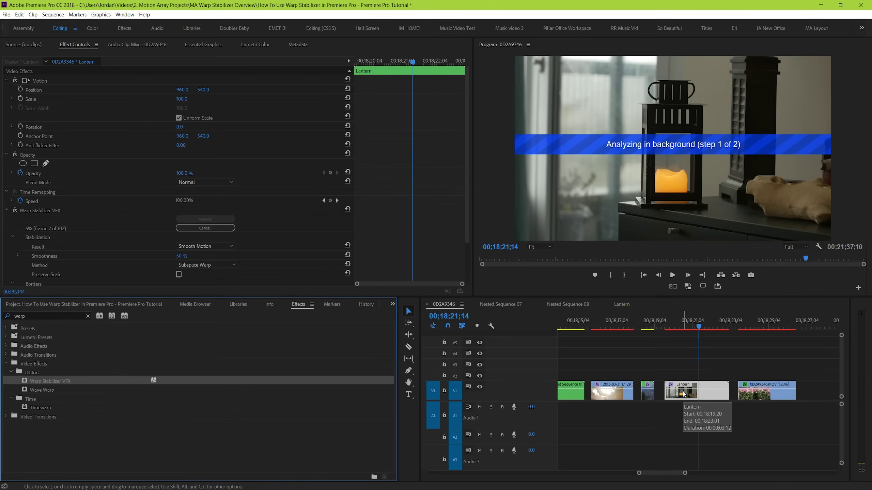